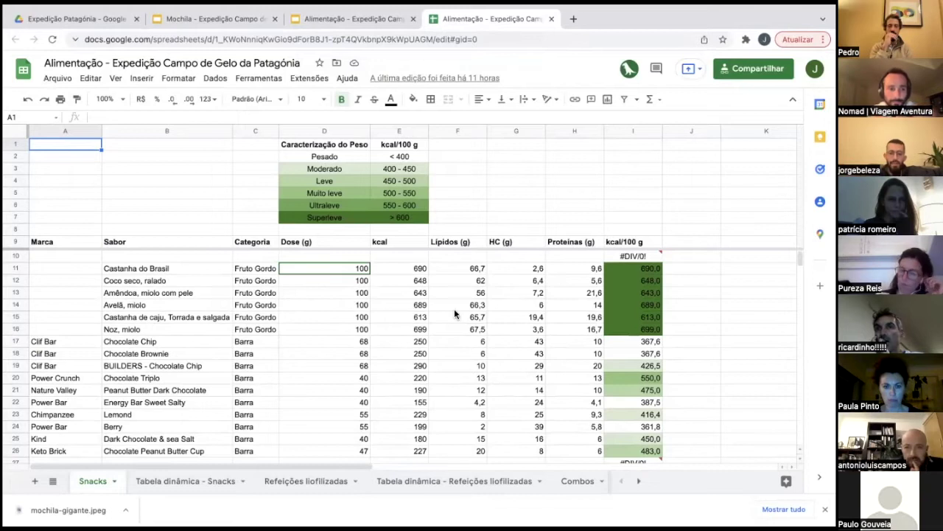
Open the Plano Alimentar - Exemplo sheet and review its daily meal tables through the expedition total and the Quantidade Total table
click(639, 481)
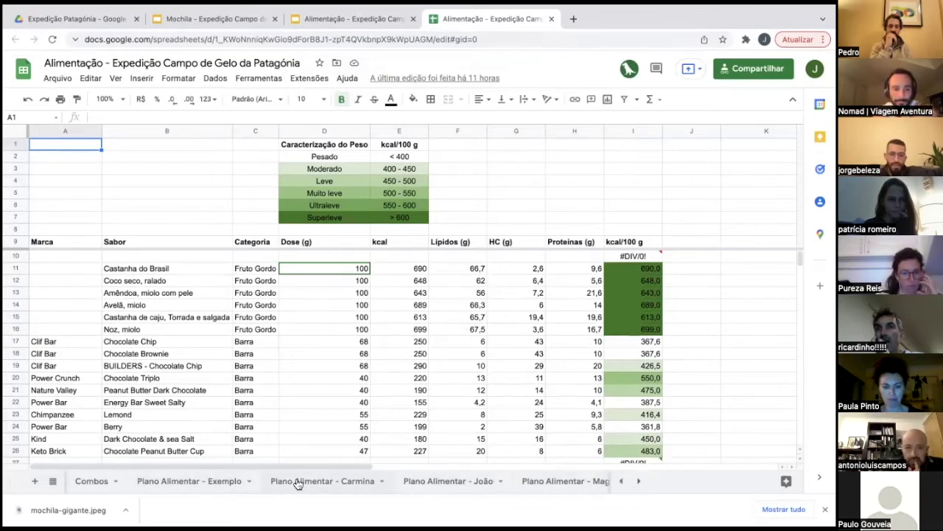
click(199, 486)
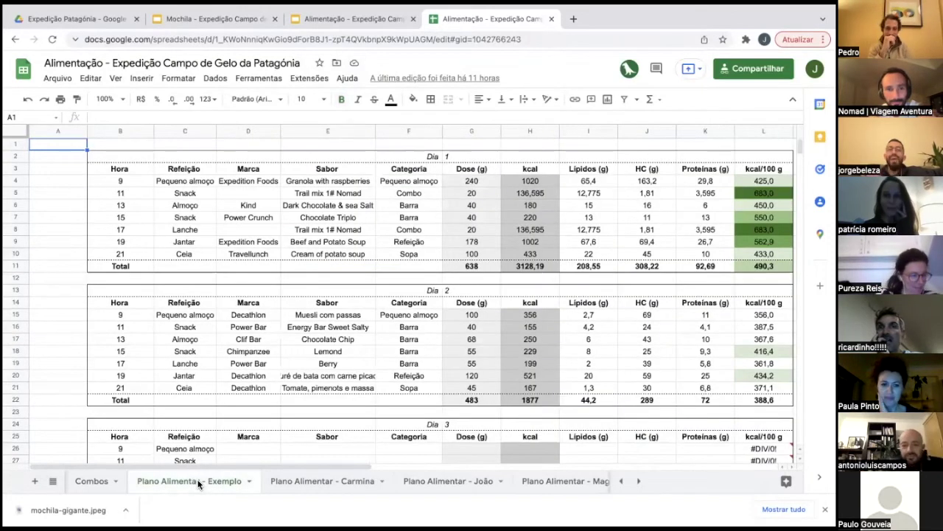
scroll(332, 368, right, 1)
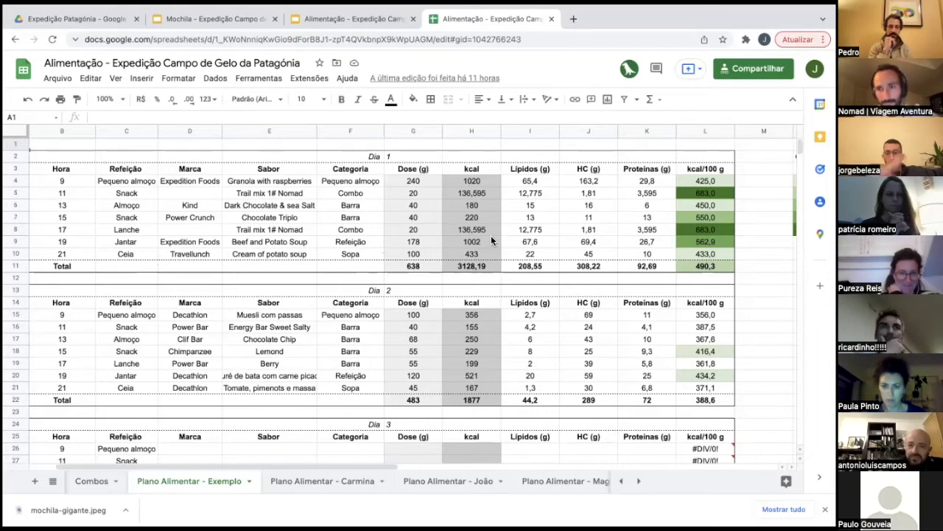
scroll(491, 235, down, 10)
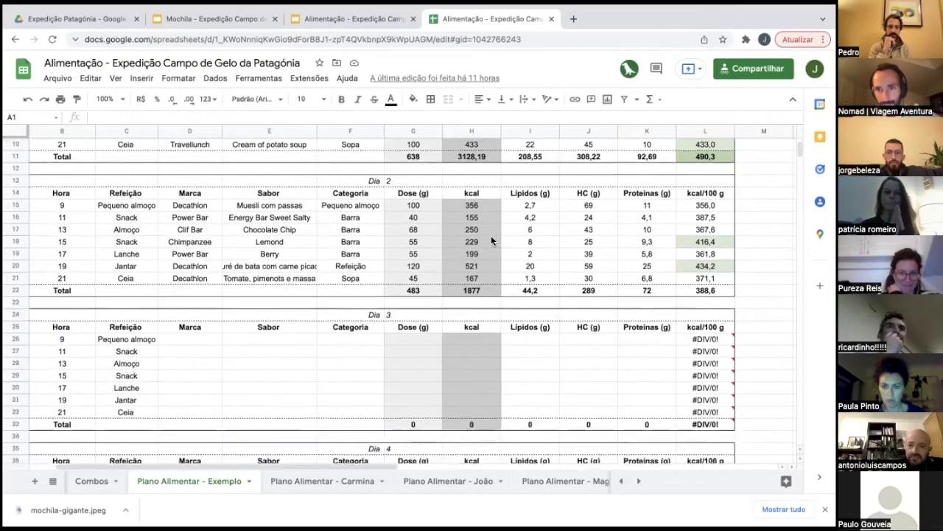
scroll(491, 236, down, 15)
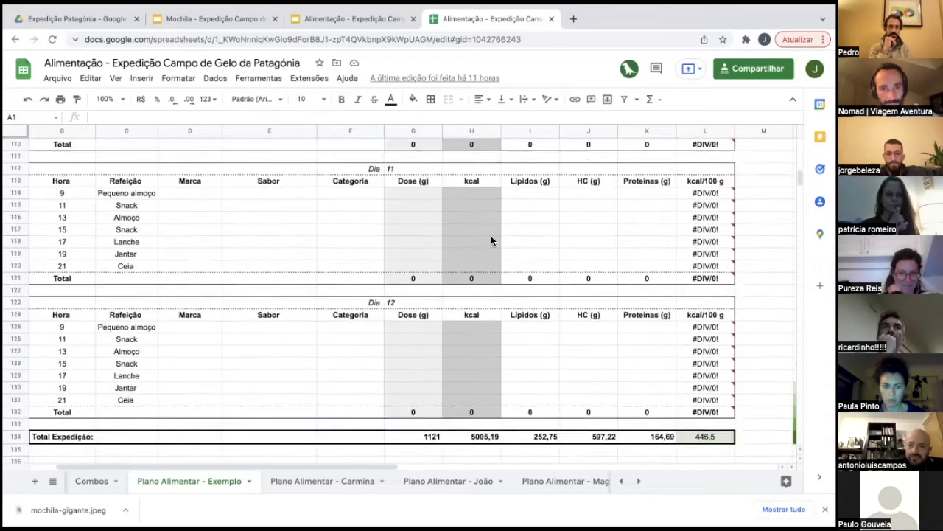
scroll(491, 235, down, 1)
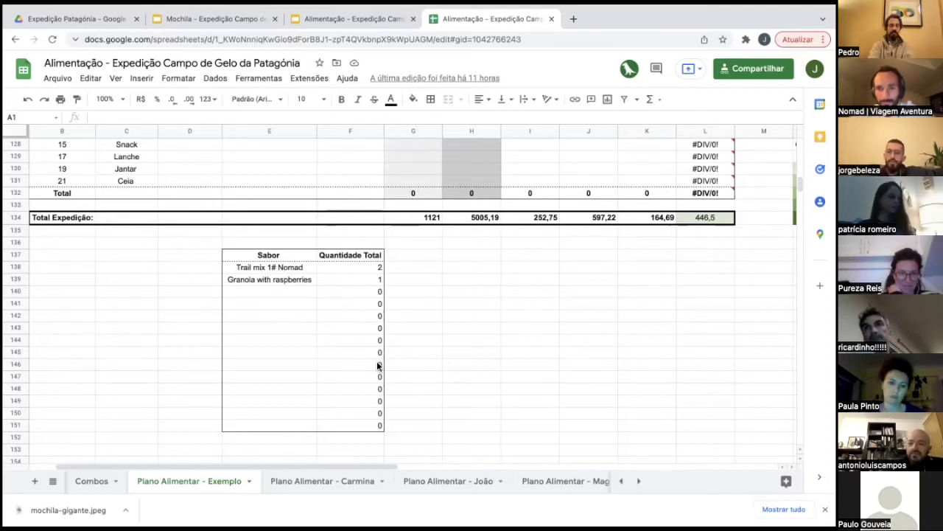
scroll(377, 365, up, 1)
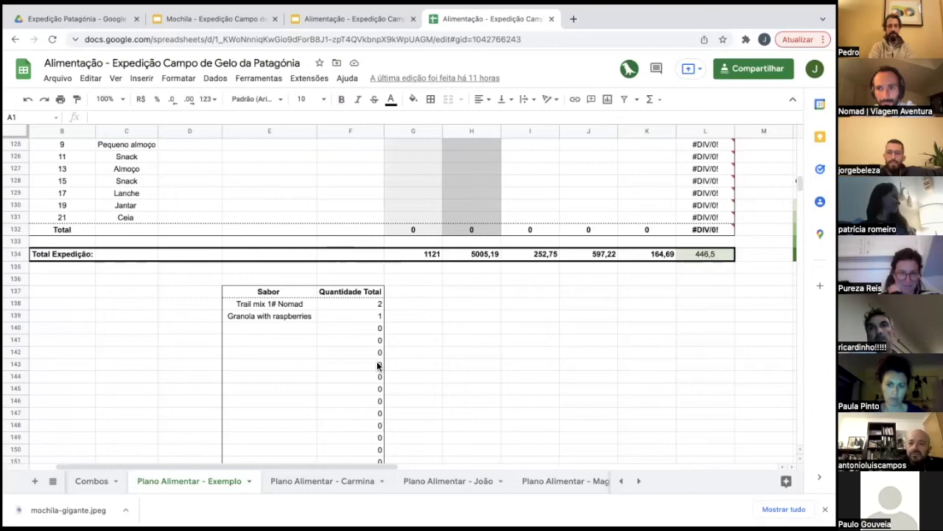
Return to the Dia 1 and Dia 2 tables and view their nutrition columns through kcal/100 g
scroll(377, 365, up, 10)
scroll(377, 366, up, 12)
scroll(377, 366, up, 12)
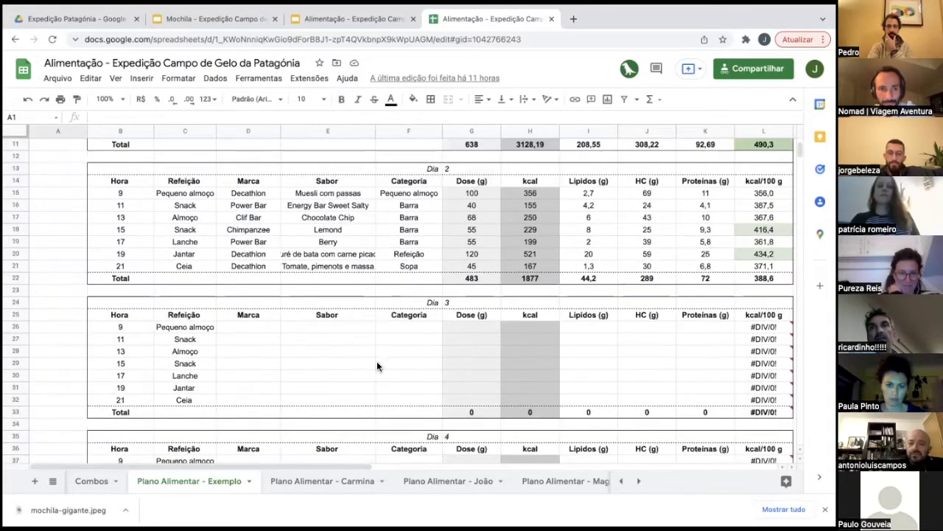
scroll(376, 366, up, 3)
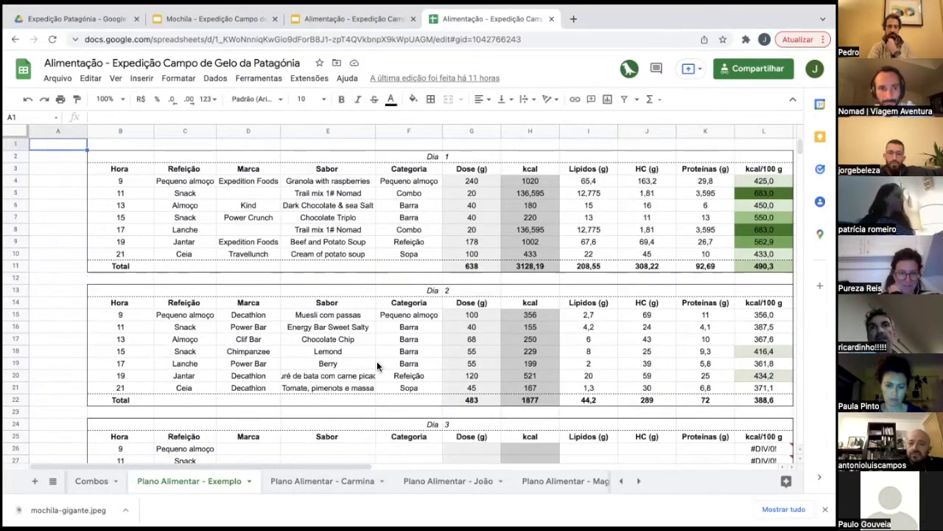
scroll(377, 365, right, 2)
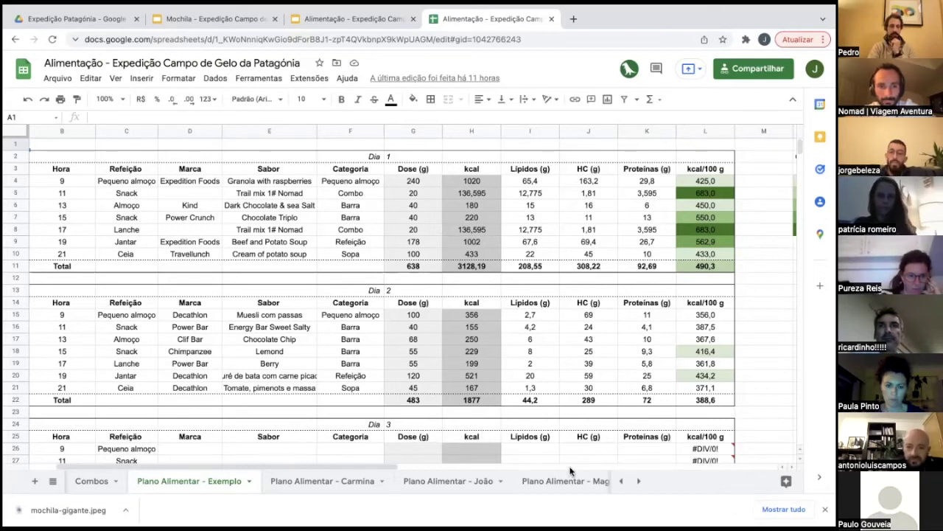
Open the Refeições liofilizadas sheet from the start of the workbook
click(623, 481)
click(623, 481)
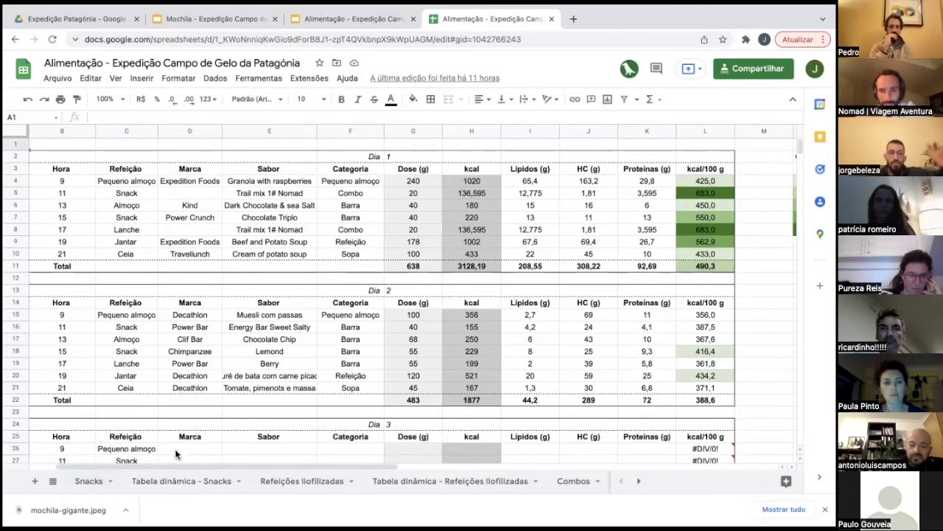
click(291, 483)
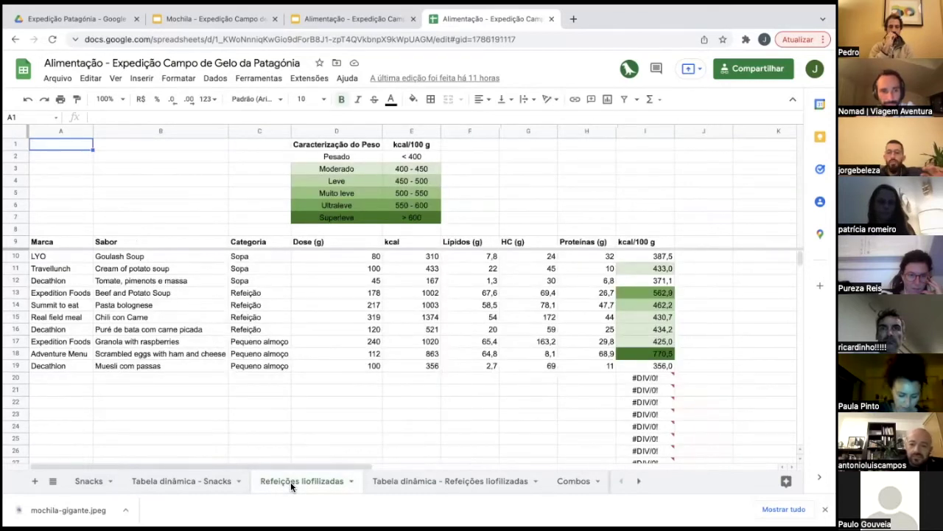
Open the Snacks sheet and examine its list of nuts and bars down to the first empty row
click(89, 480)
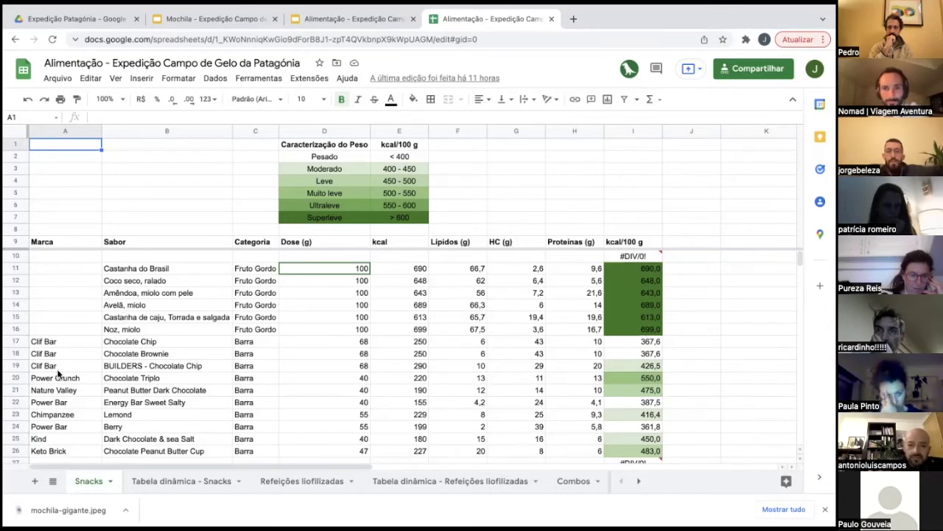
scroll(173, 322, down, 1)
scroll(173, 327, up, 1)
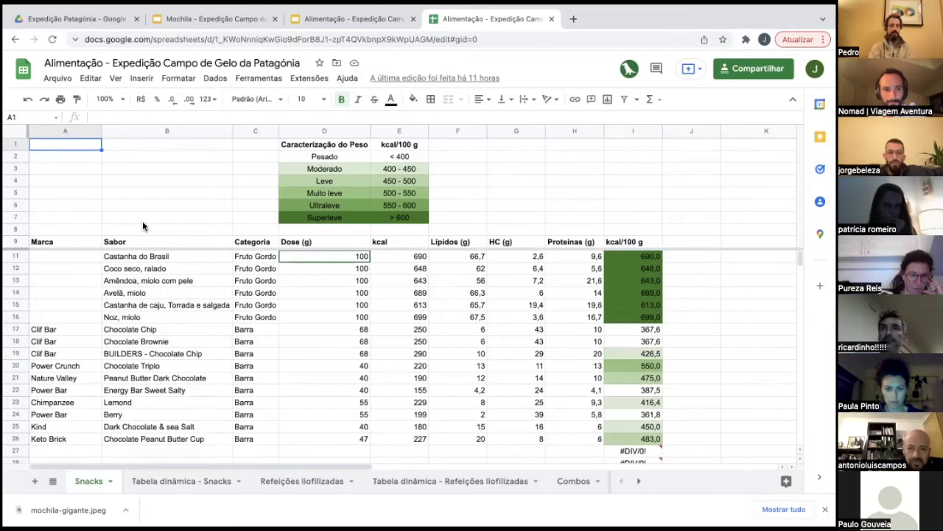
scroll(73, 347, up, 1)
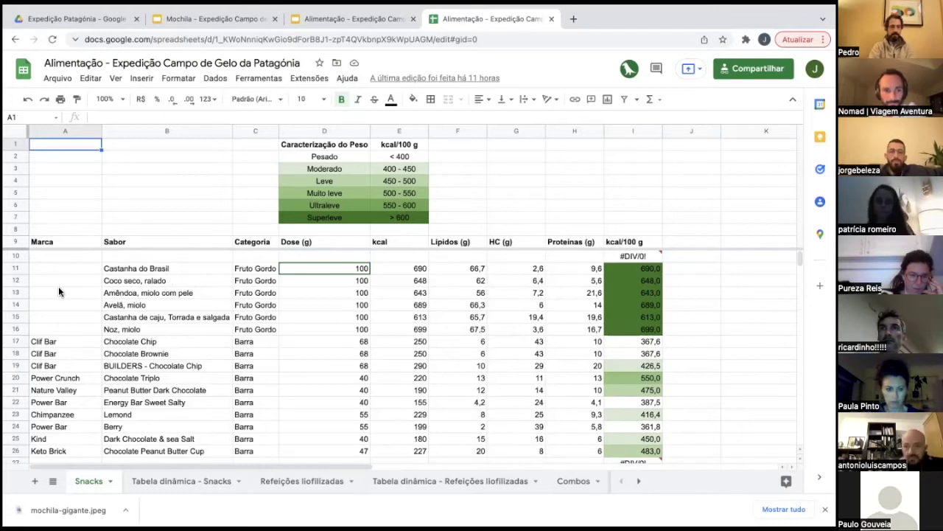
scroll(66, 324, down, 2)
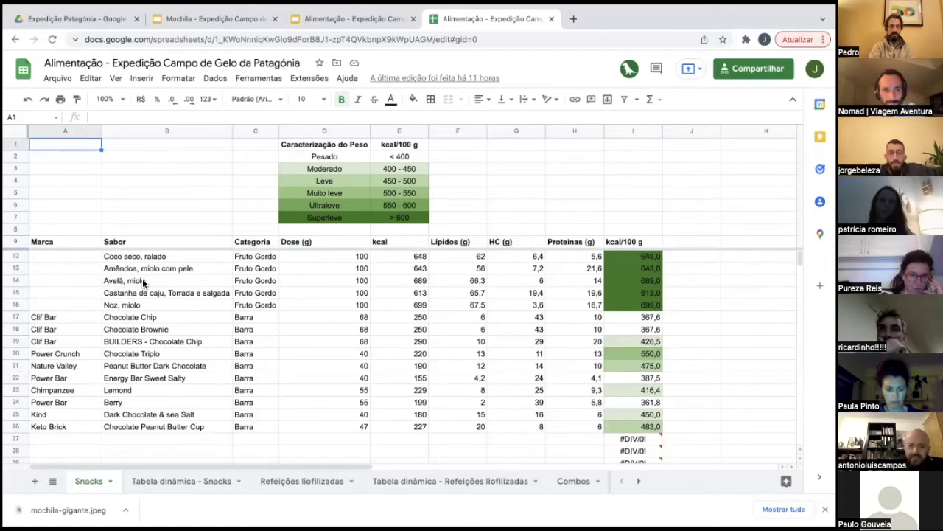
scroll(141, 279, up, 2)
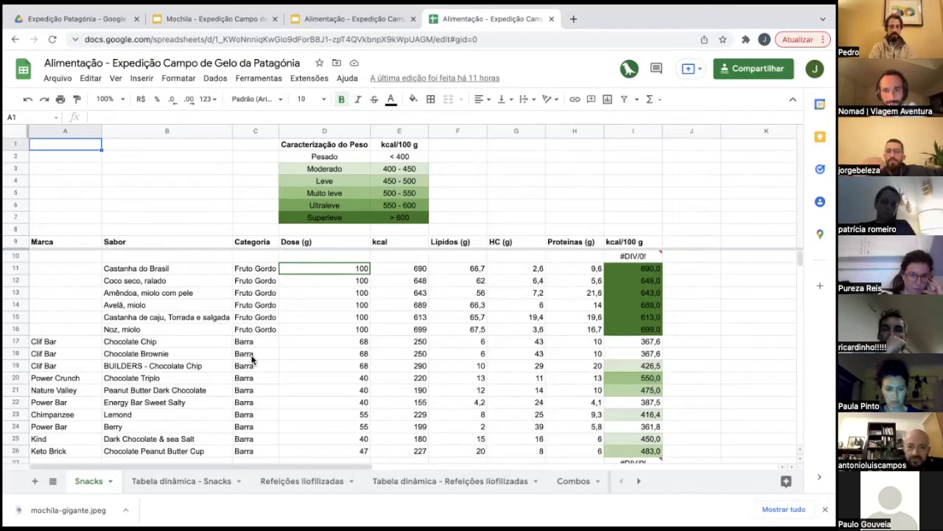
scroll(251, 359, down, 1)
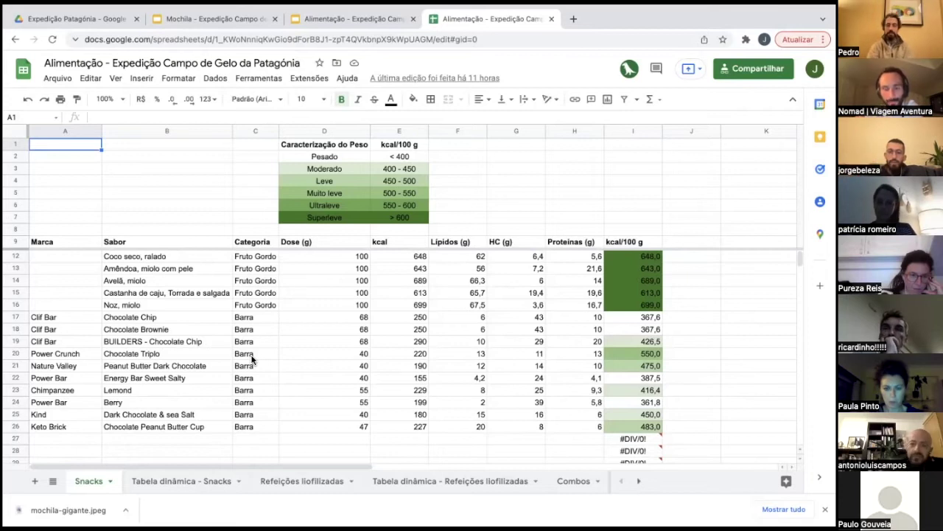
scroll(251, 359, down, 2)
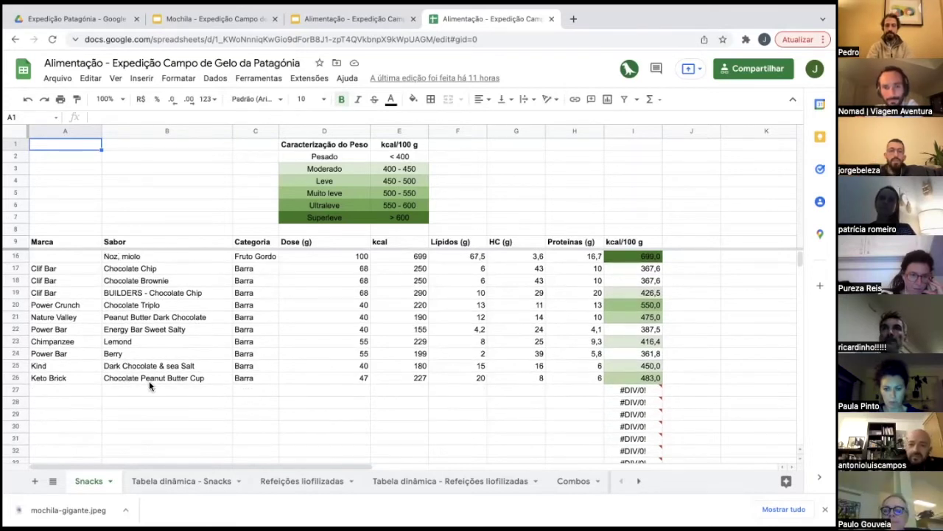
Go through the empty entry cells below the Keto Brick row, from Marca across to kcal
click(89, 392)
key(Tab)
key(Tab)
key(Tab)
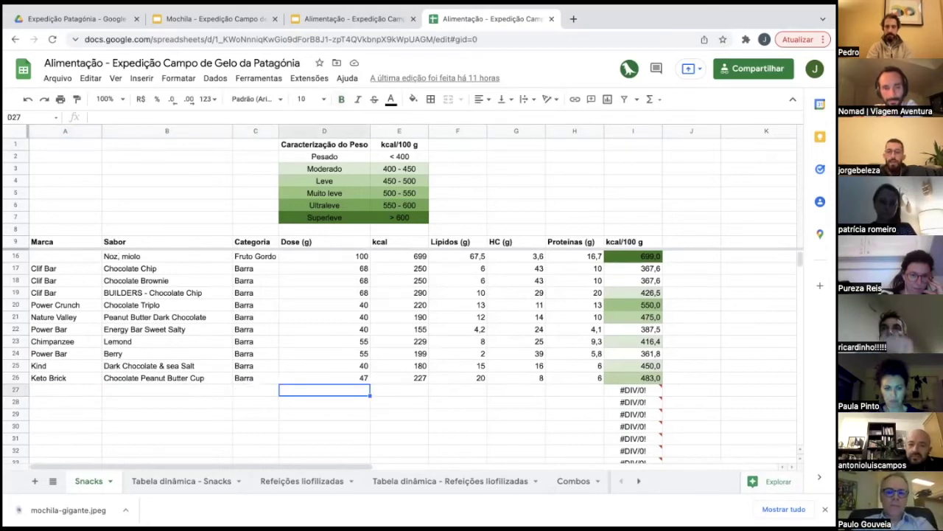
key(Tab)
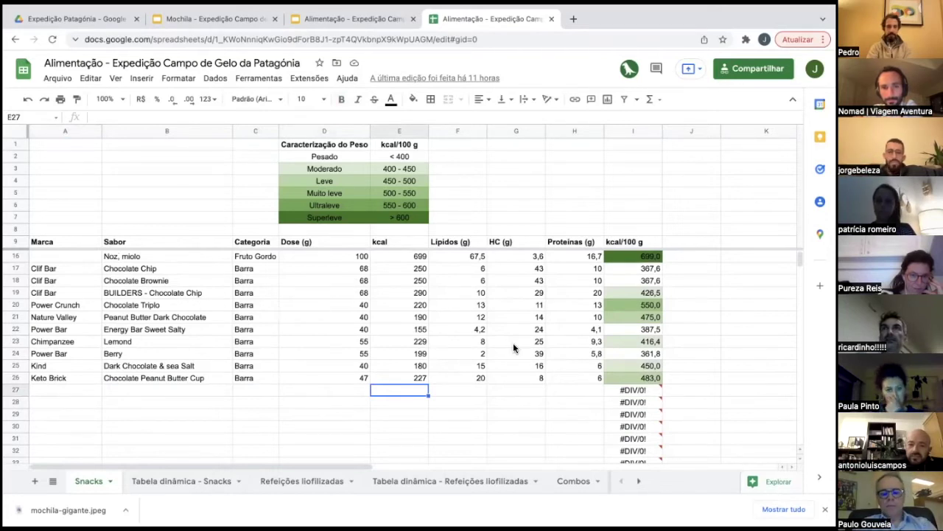
Inspect the Lípidos, HC and Proteínas values and the kcal/100 g formula of the Noz, miolo row
click(479, 257)
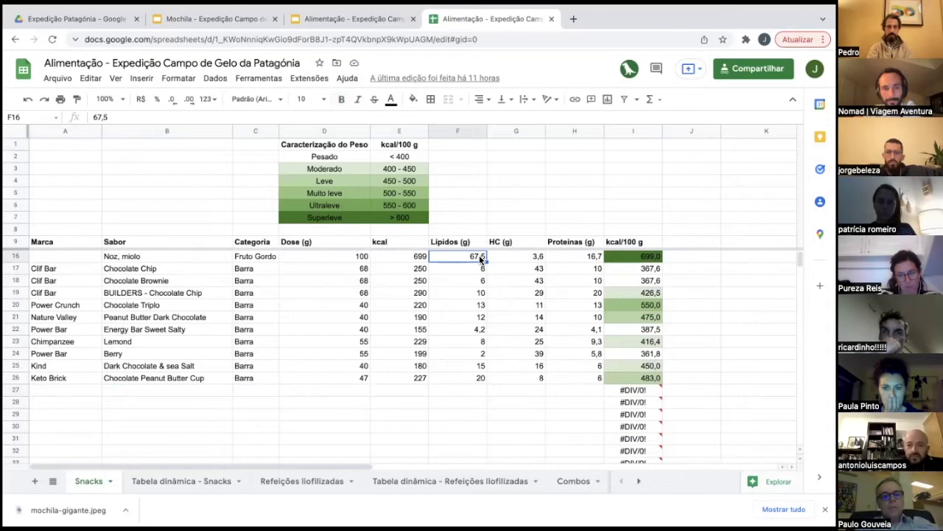
key(Right)
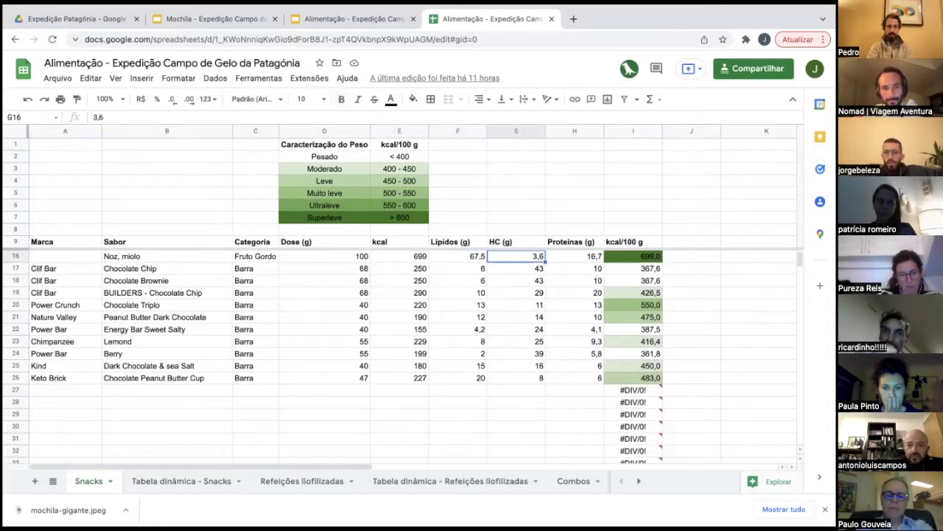
key(Right)
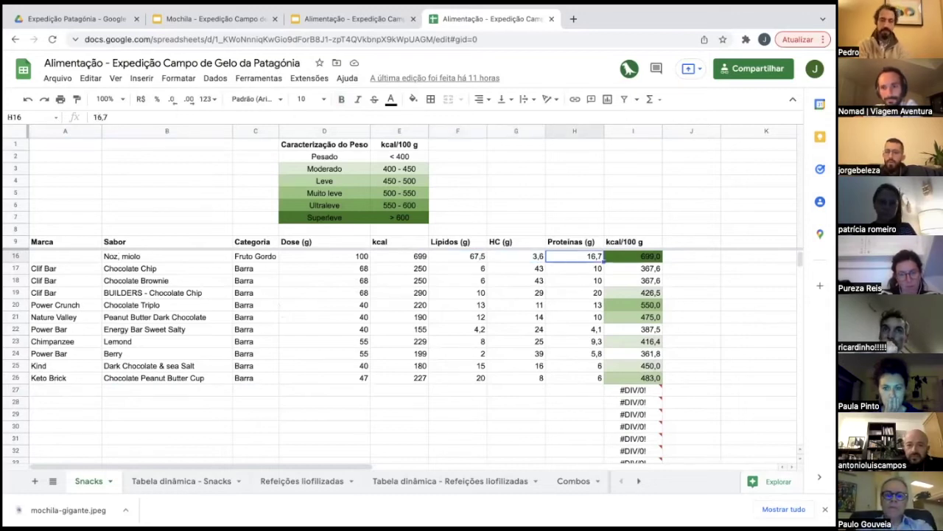
click(631, 255)
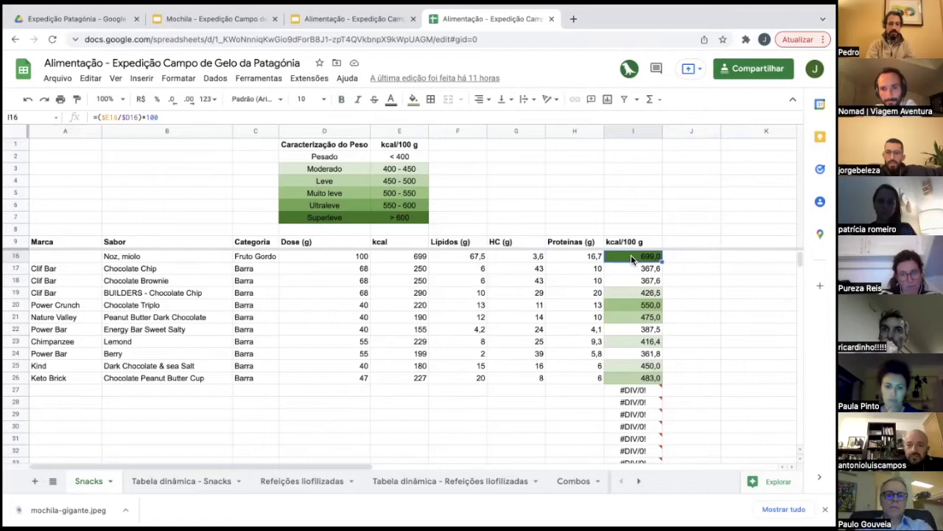
Inspect the kcal/100 g formulas of the bars one by one, down to the Keto Brick row
key(Down)
key(Down)
key(Down)
key(Down)
key(Down)
key(Down)
key(Down)
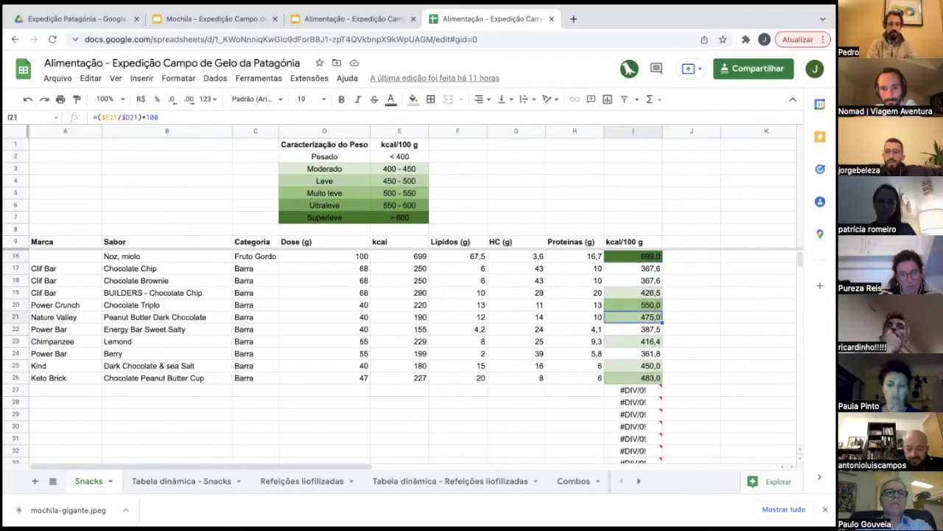
key(Down)
key(Down)
key(Down)
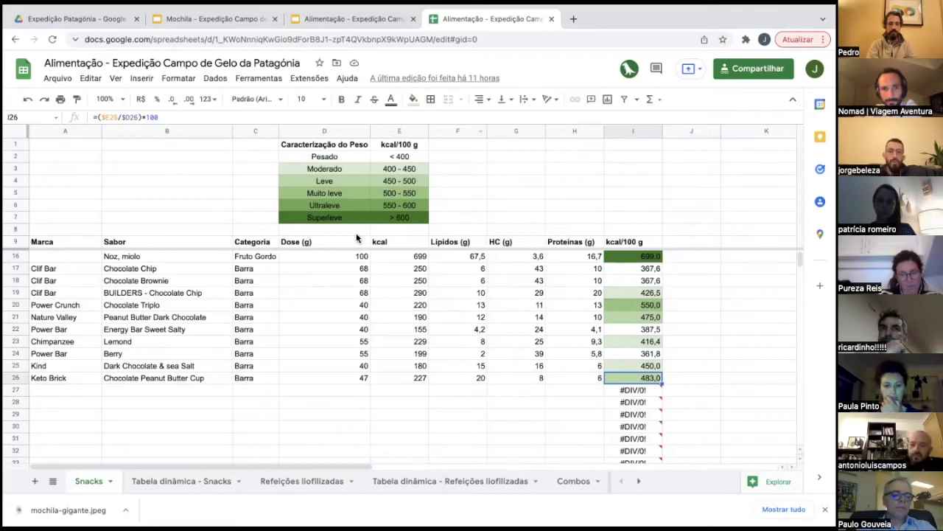
Select the kcal/100 g threshold for Pesado in the Caracterização do Peso table
click(403, 157)
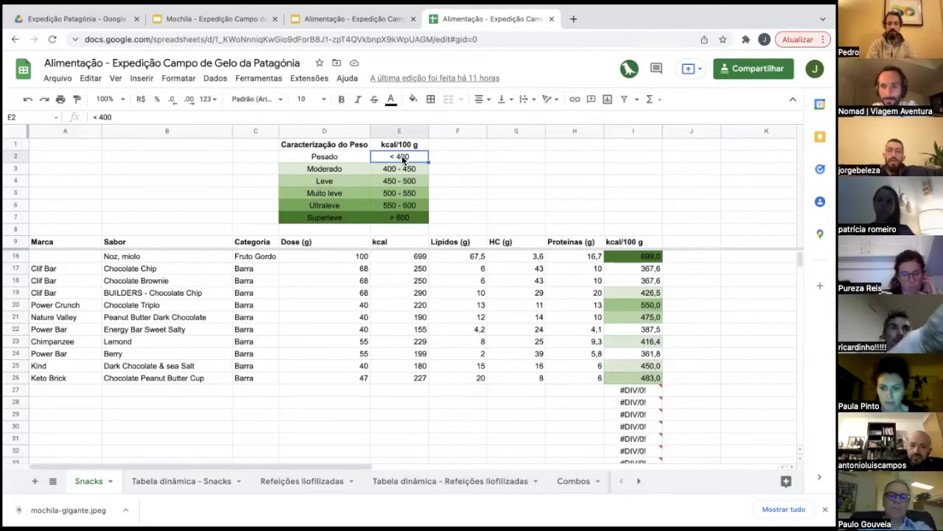
key(Left)
key(Right)
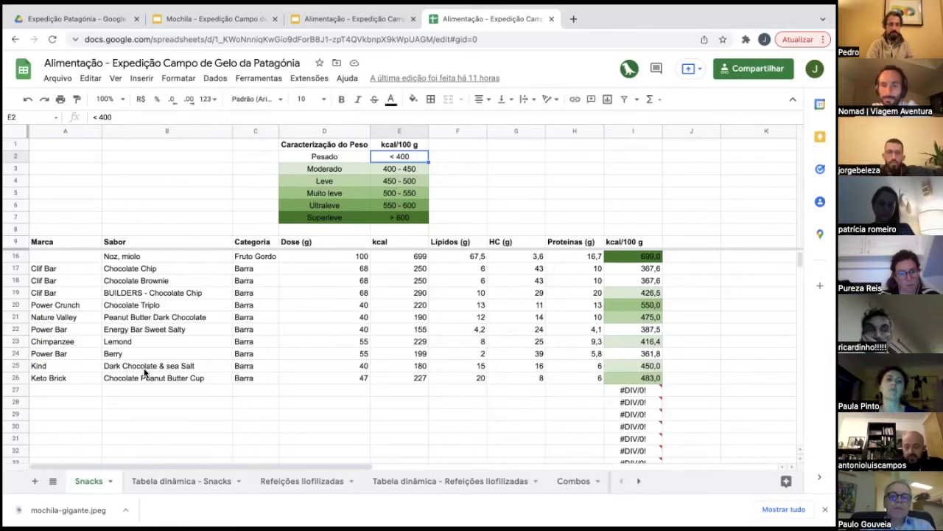
Switch from the snacks list to the Refeições liofilizadas sheet and look over its meals
scroll(196, 354, down, 1)
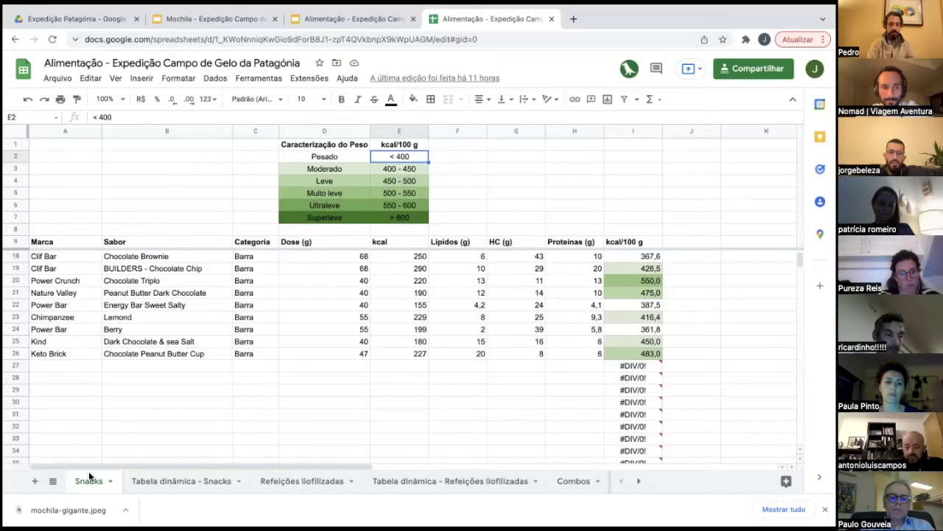
click(323, 480)
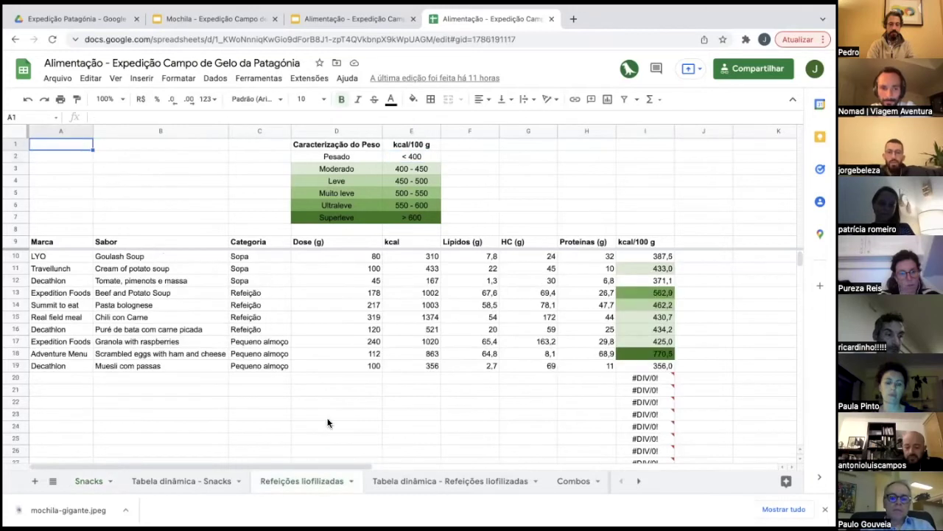
scroll(328, 415, down, 1)
scroll(328, 415, up, 1)
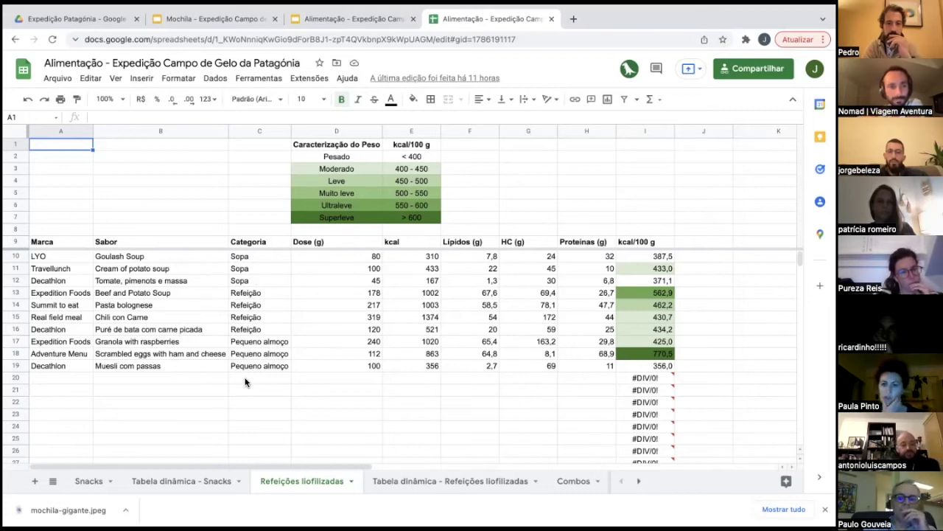
Inspect the Beef and Potato Soup dose and kcal, followed by the kcal of each main meal down to Puré de bata com carne picada
click(319, 292)
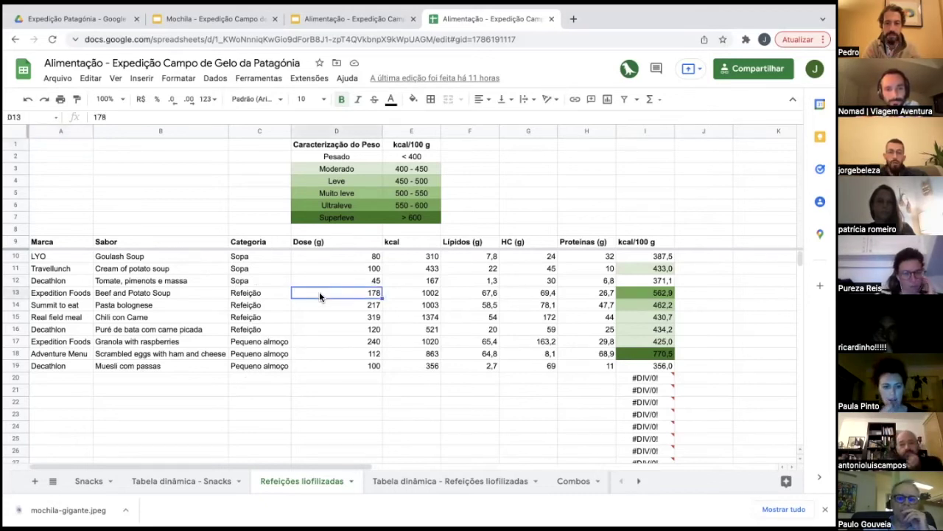
click(412, 293)
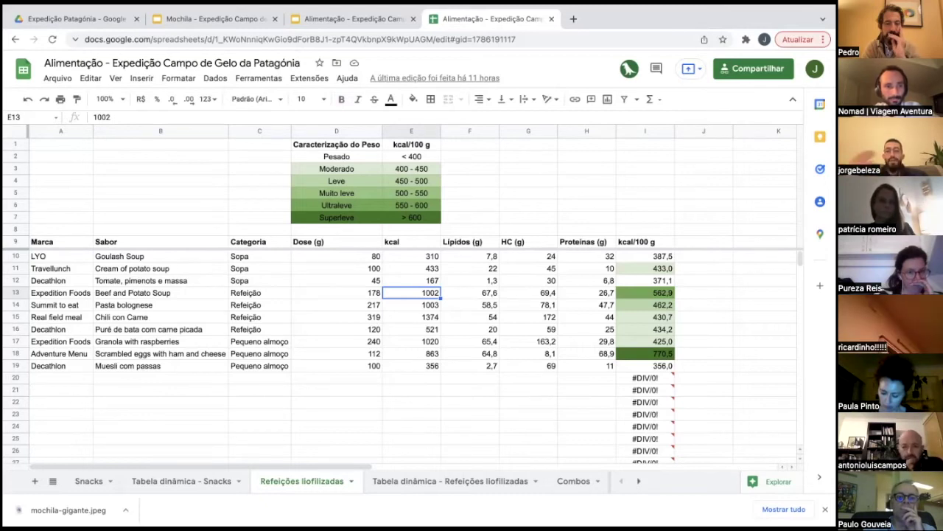
click(411, 305)
click(411, 317)
click(412, 329)
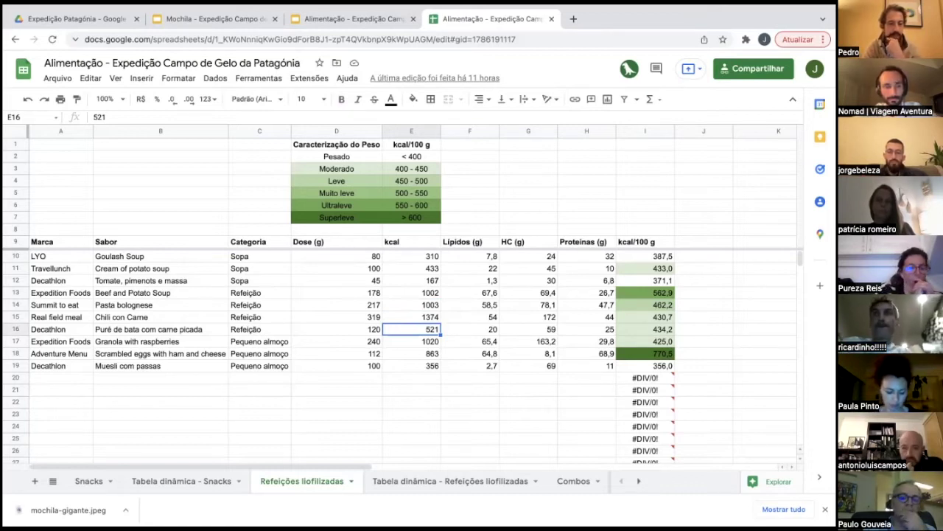
Inspect the lipids of Puré de bata com carne picada and compare its kcal with the other main meals
click(469, 329)
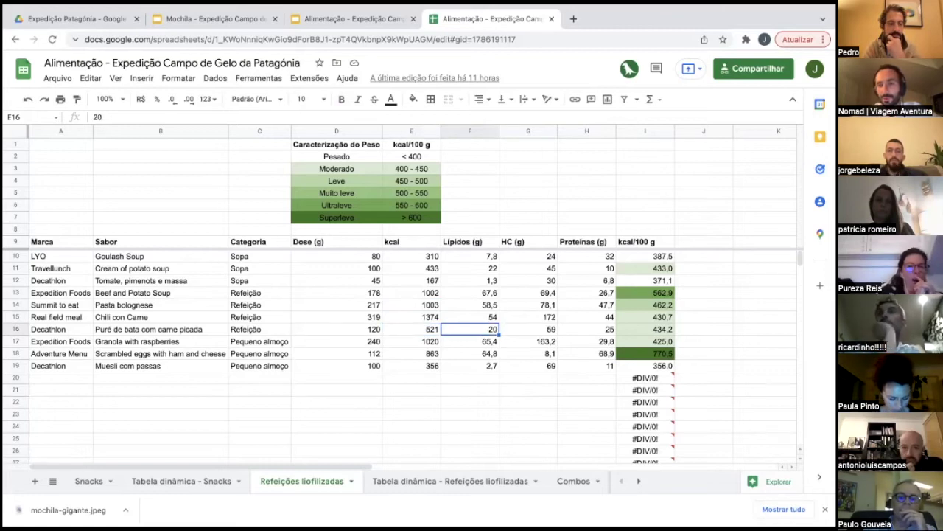
click(411, 329)
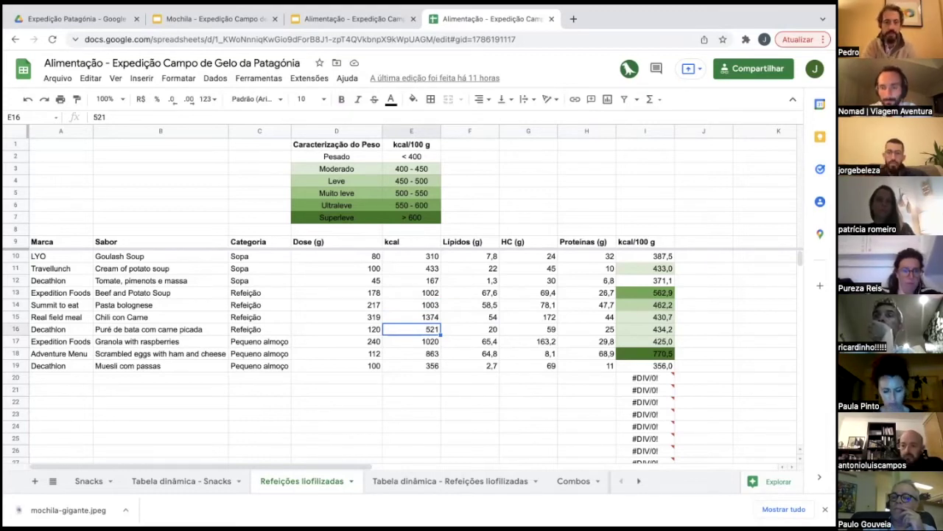
click(412, 317)
key(Up)
key(Up)
key(Up)
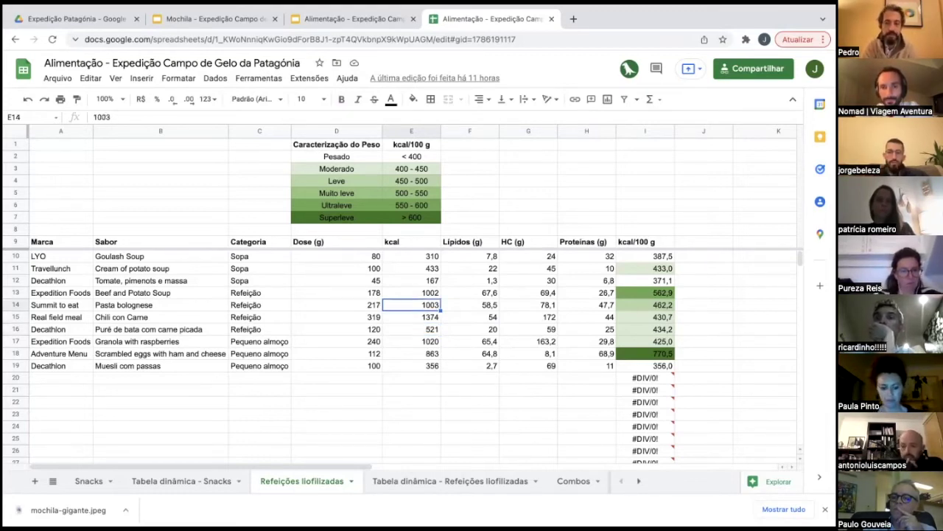
key(Down)
key(Down)
key(Down)
key(Down)
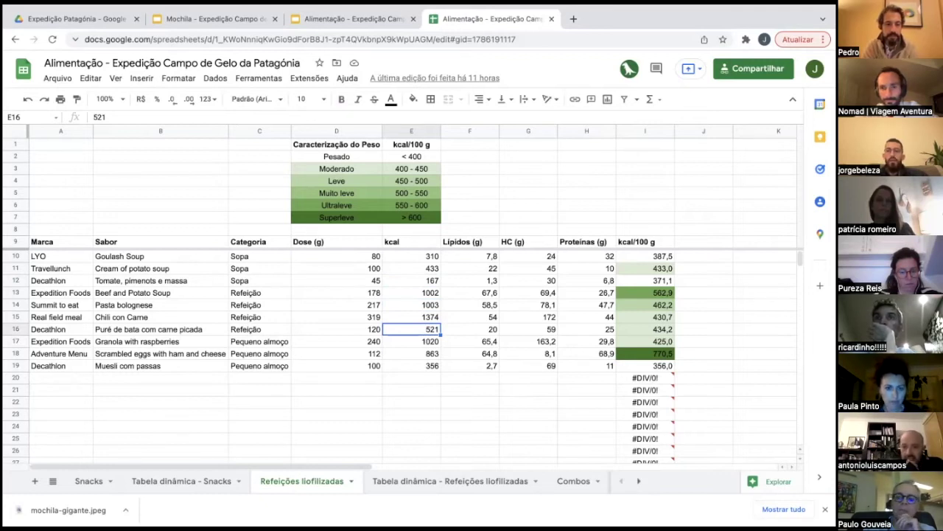
key(Up)
key(Up)
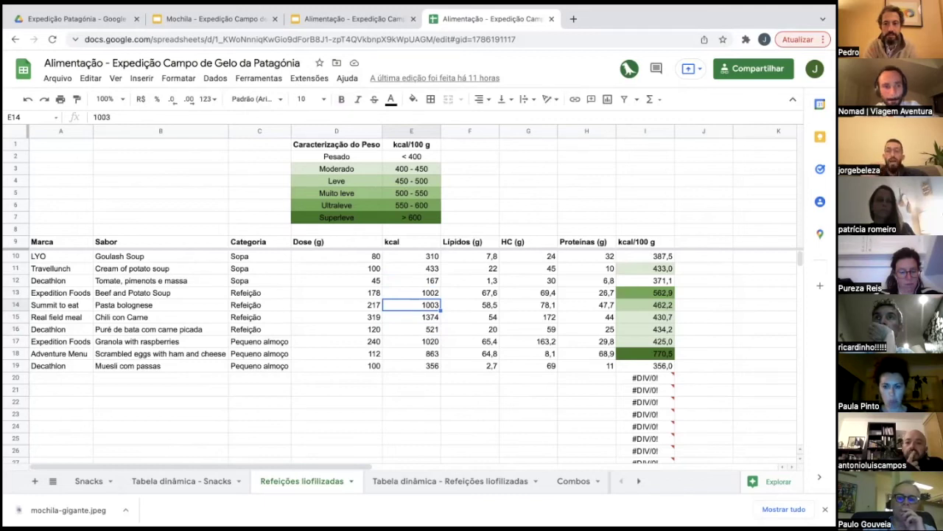
click(411, 317)
click(411, 329)
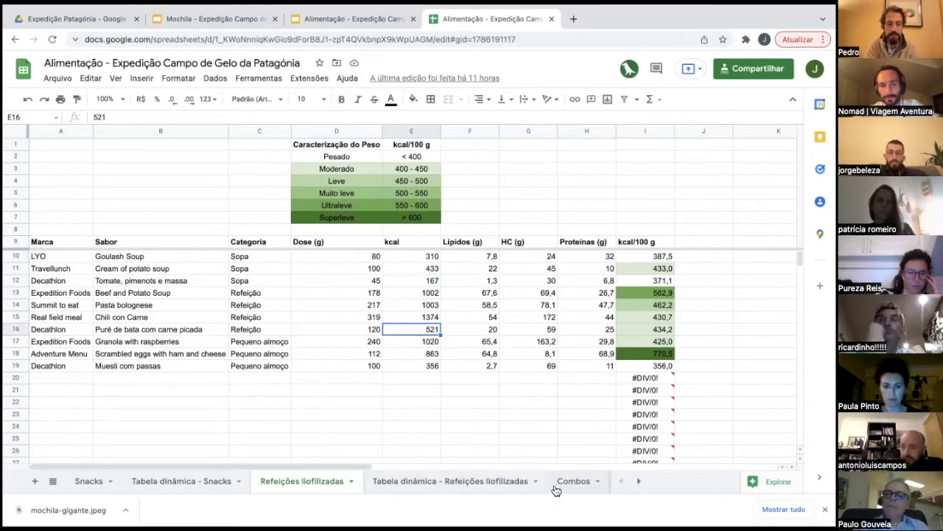
Switch to the Combos sheet and look over its kilocalorie calculator and the Trail mix 1# Nomad table
click(639, 483)
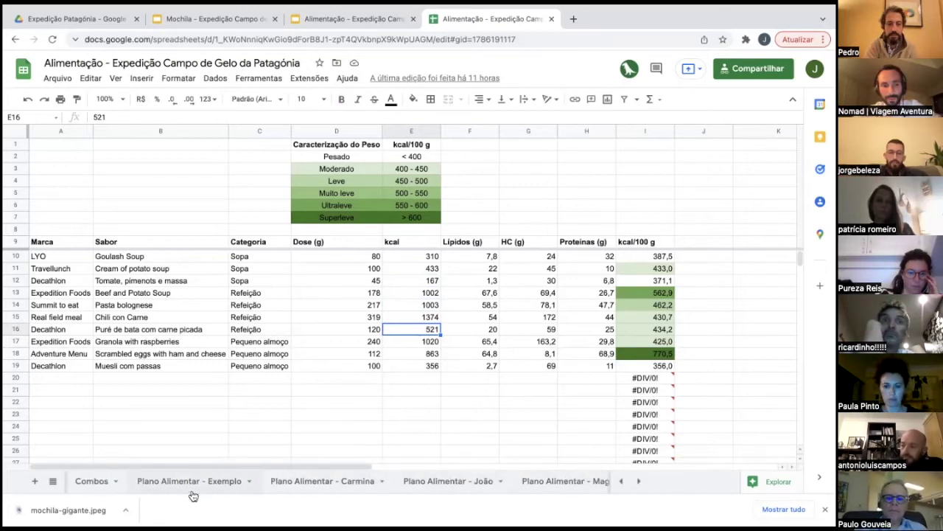
click(95, 482)
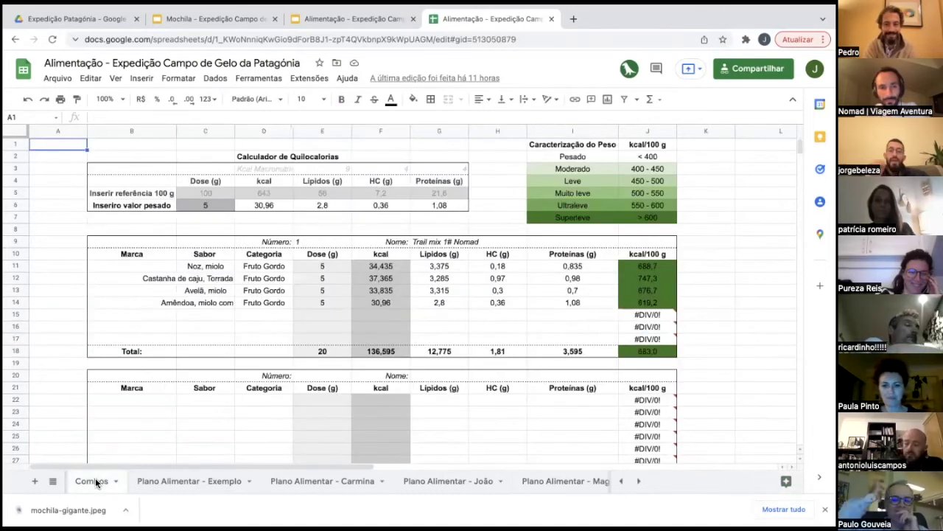
scroll(264, 373, right, 2)
scroll(264, 373, left, 2)
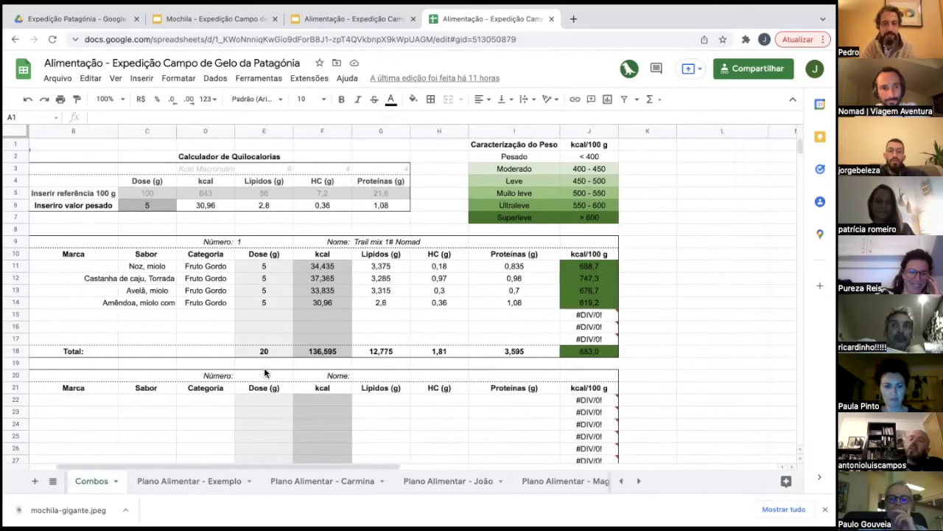
scroll(265, 374, right, 1)
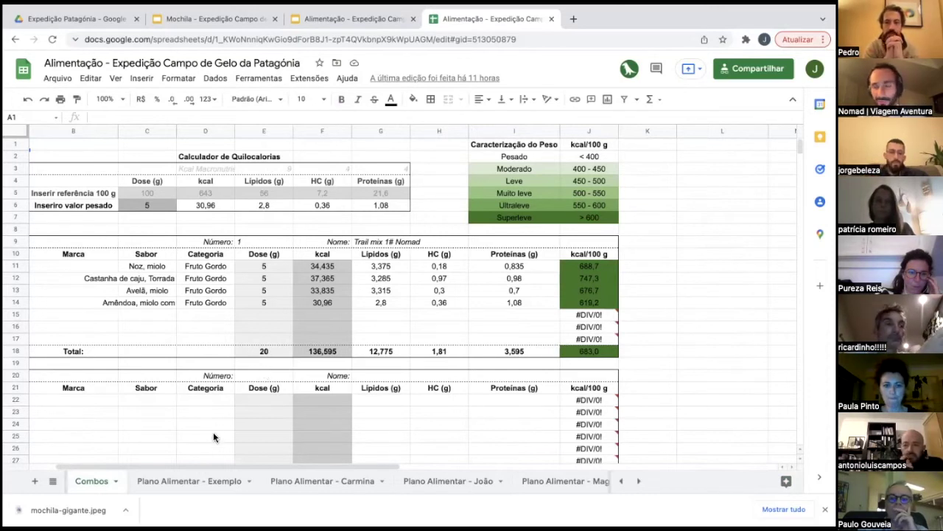
Return to the Refeições liofilizadas sheet and compare the kcal of Chili con Carne, Pasta bolognese and Beef and Potato Soup
click(622, 480)
click(308, 485)
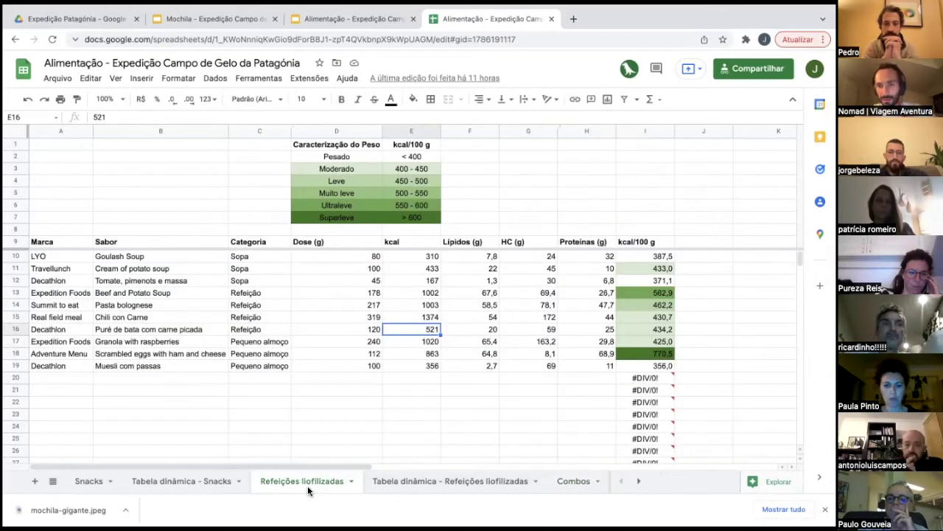
key(Up)
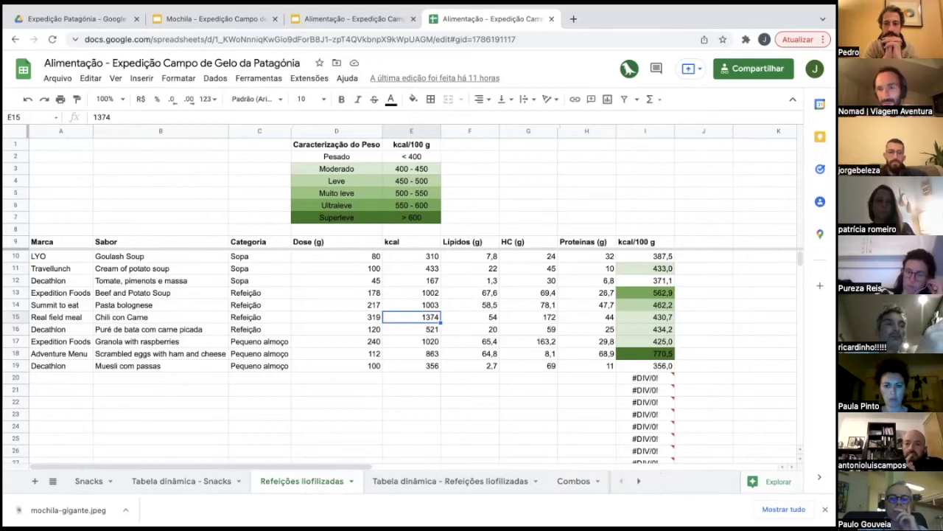
key(Up)
key(Up)
key(Down)
key(Up)
key(Down)
key(Up)
key(Down)
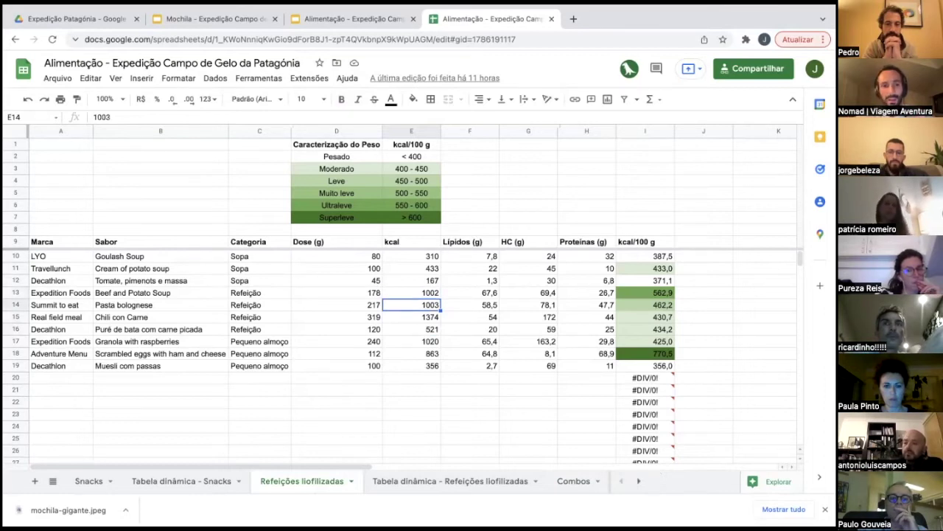
key(Down)
key(Up)
key(Up)
key(Down)
key(Up)
key(Down)
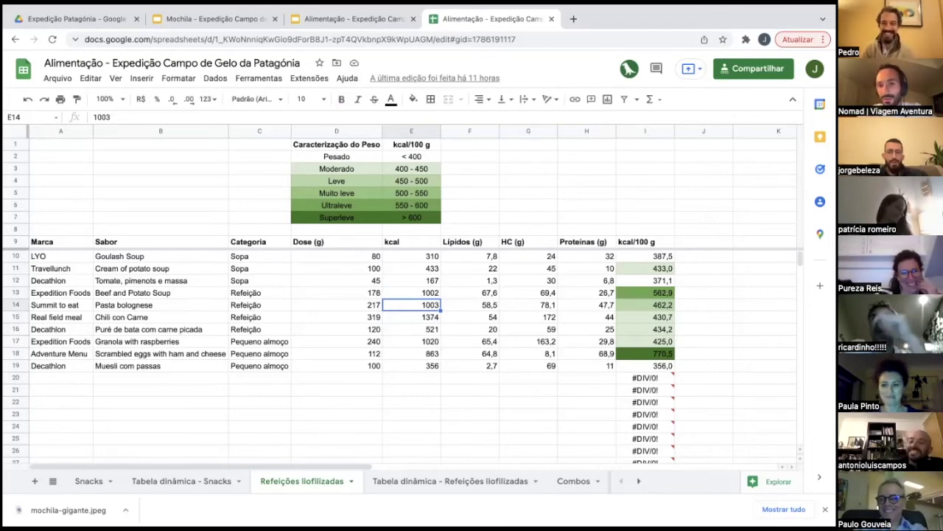
key(Up)
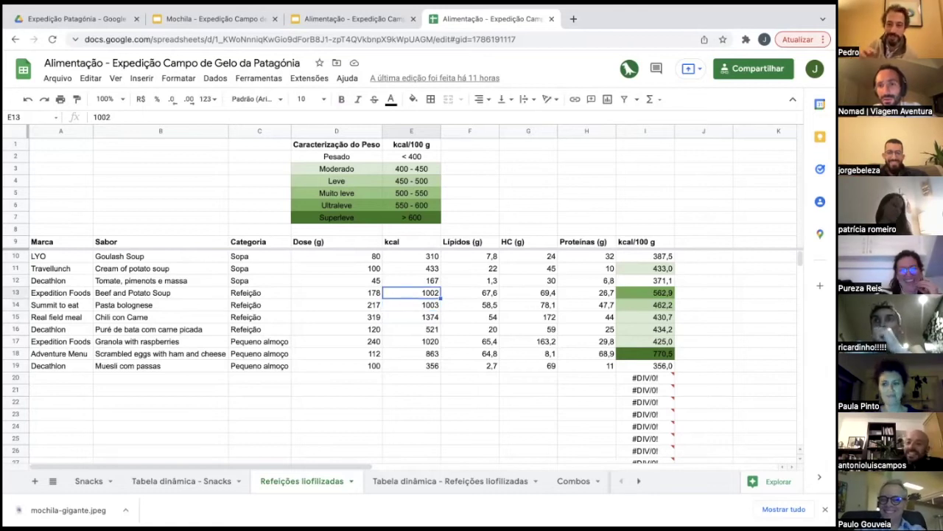
key(Down)
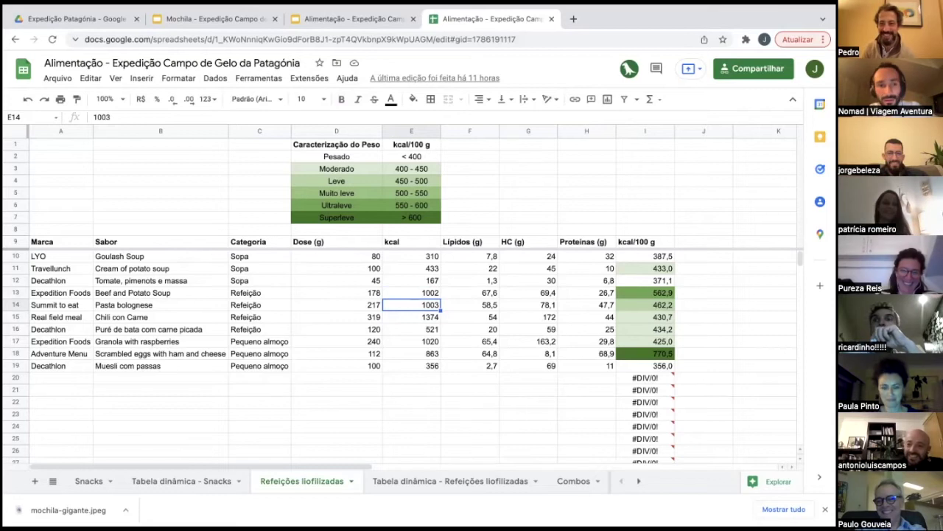
Inspect the kcal values down to the Pequeno almoço meals and back up to the Decathlon soup
key(Down)
key(Down)
key(Down)
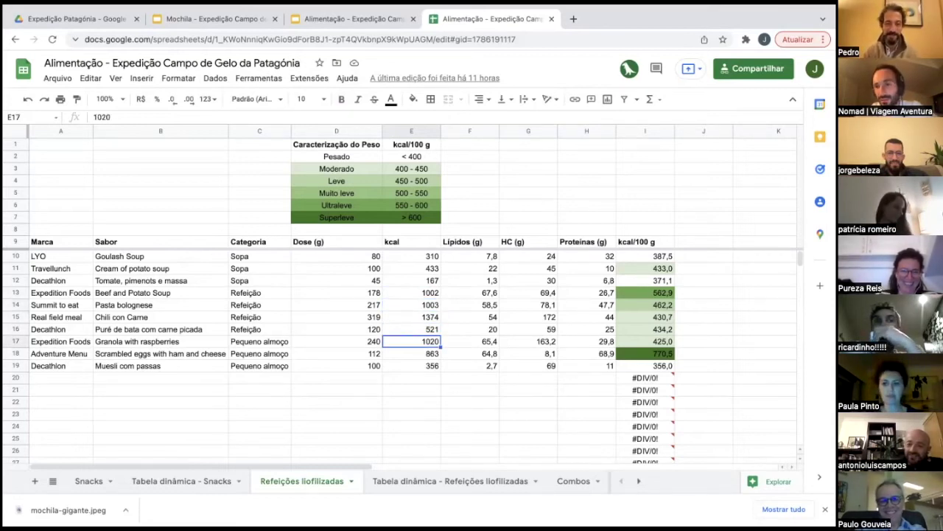
key(Down)
key(Up)
key(Up)
key(Up)
key(Up)
key(Up)
key(Up)
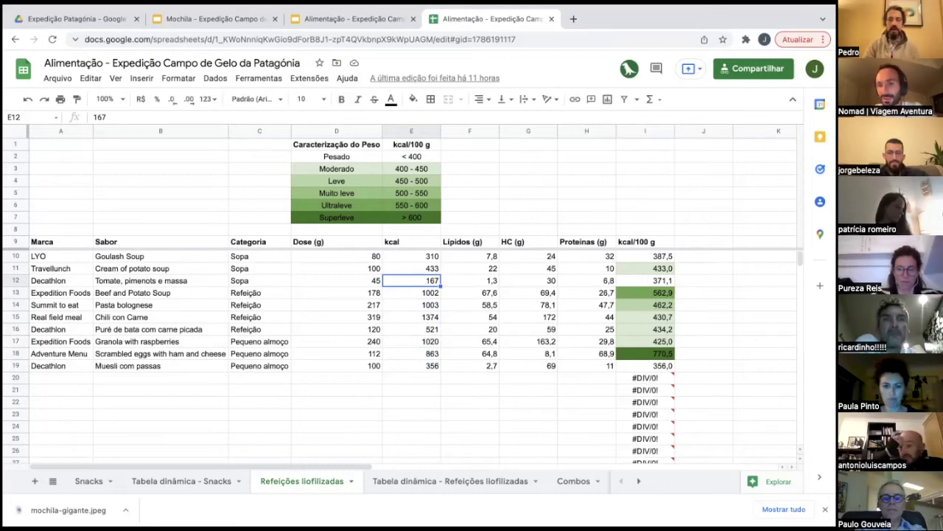
Go through the kcal values from Cream of potato soup down to Muesli com passas
click(411, 268)
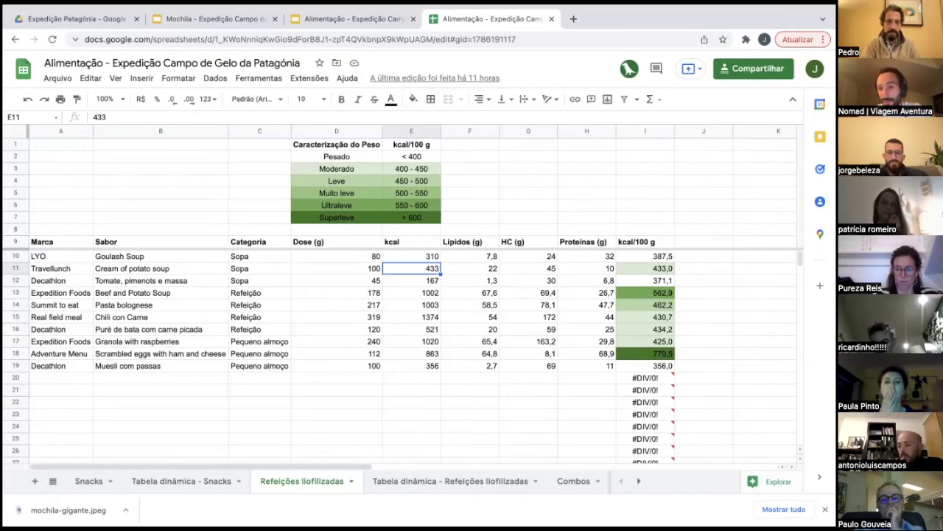
key(Down)
key(Down)
key(Down)
key(Down)
key(Down)
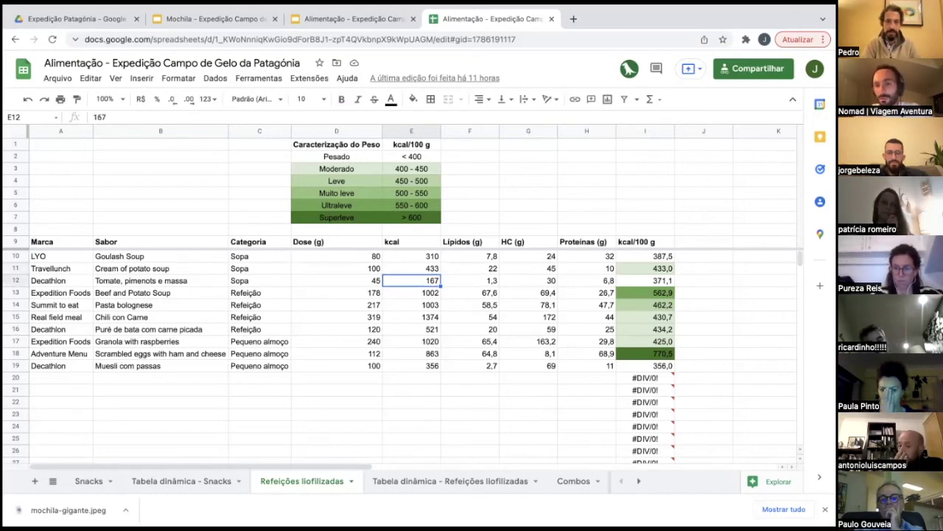
key(Down)
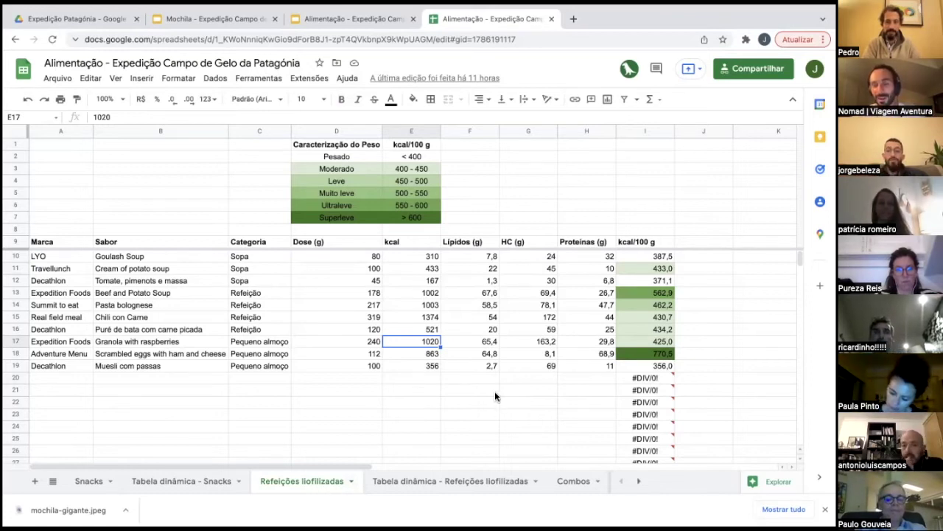
key(Up)
key(Down)
key(Down)
key(Down)
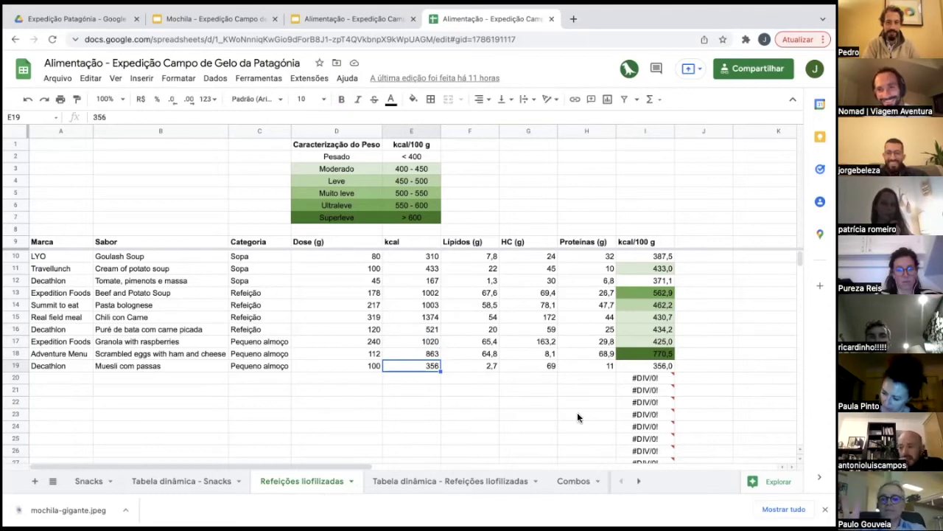
Open the Combos sheet and inspect the Castanha de caju row of Trail mix 1# Nomad from kcal to Proteínas
click(568, 482)
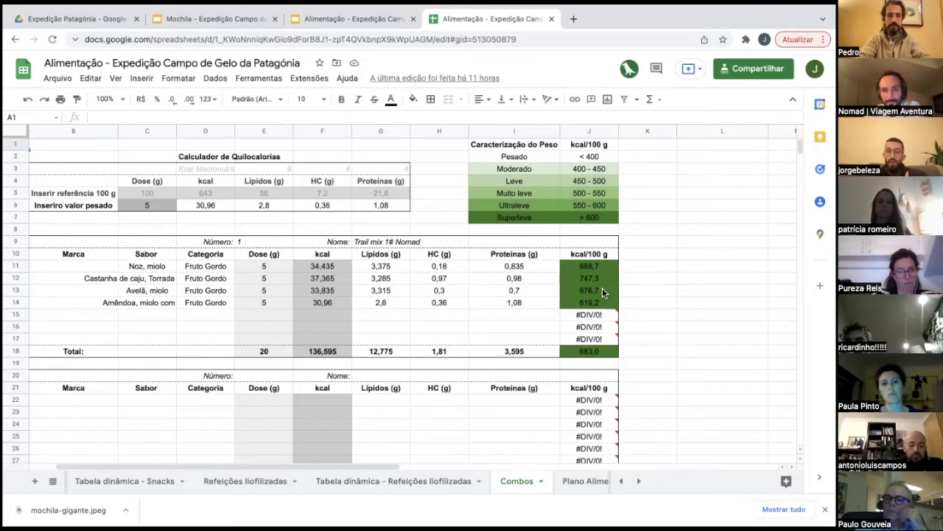
click(329, 281)
key(Right)
key(Right)
key(Right)
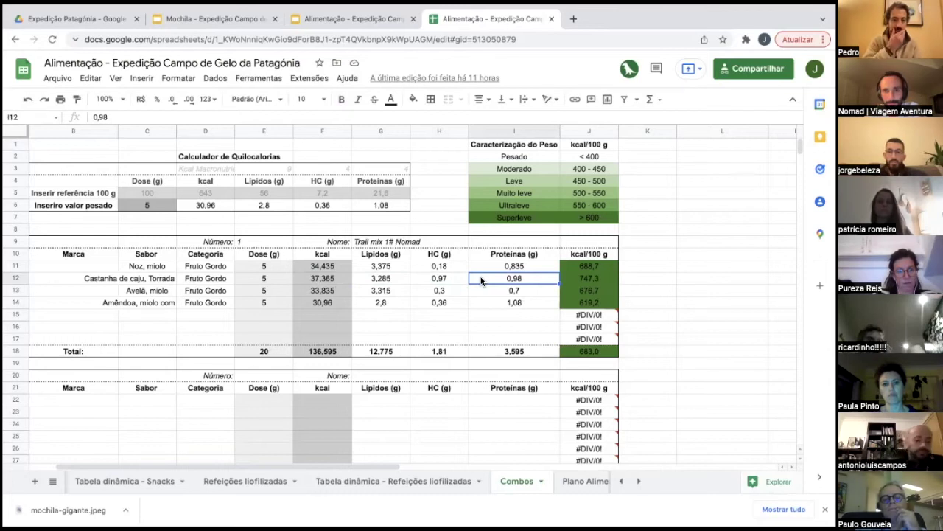
Switch to the Alimentação presentation and open the Tabela (PortFIR) link on the Cálculos slide
mouse_move(130, 16)
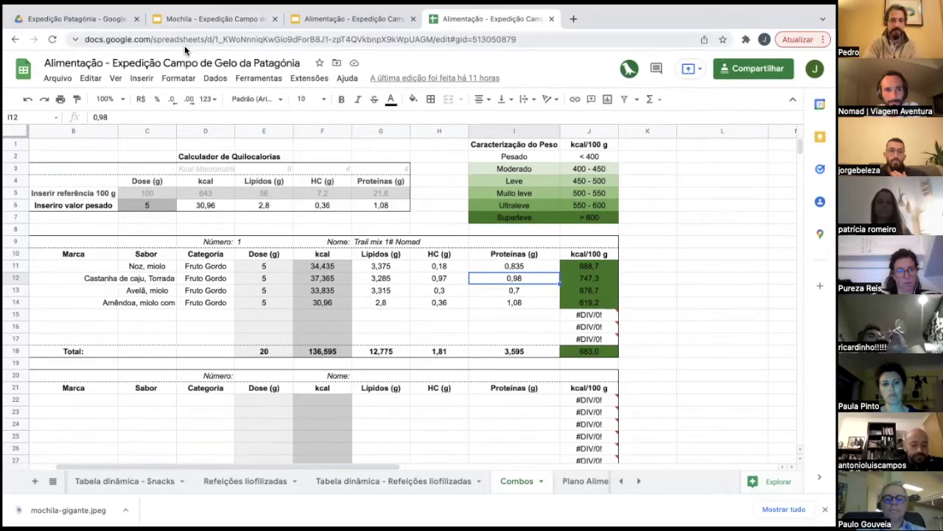
click(328, 18)
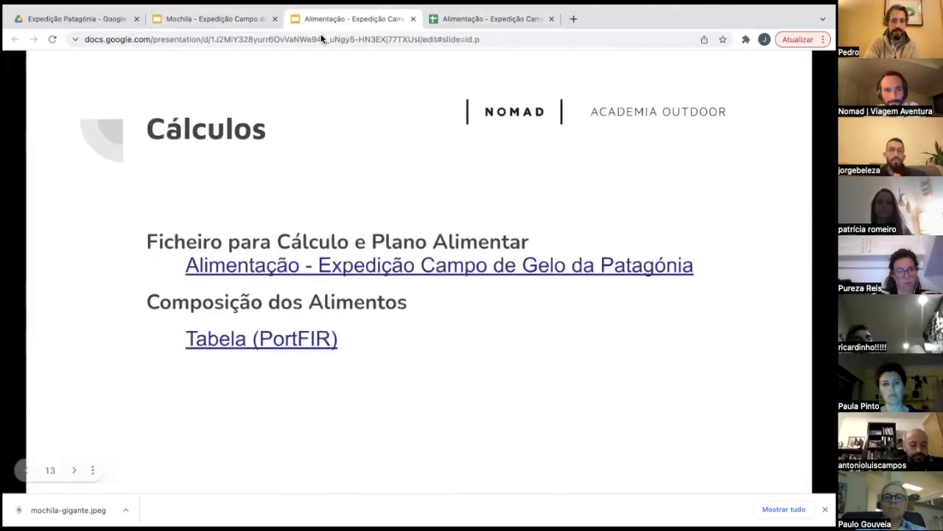
click(267, 344)
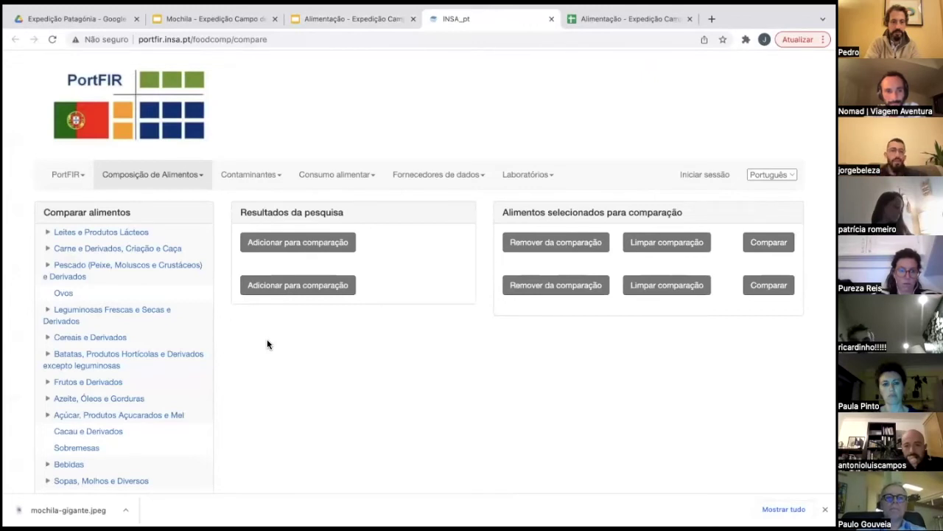
List the foods under Frutos e Derivados, Frutos gordos e amiláceos, and look through them
scroll(132, 314, down, 1)
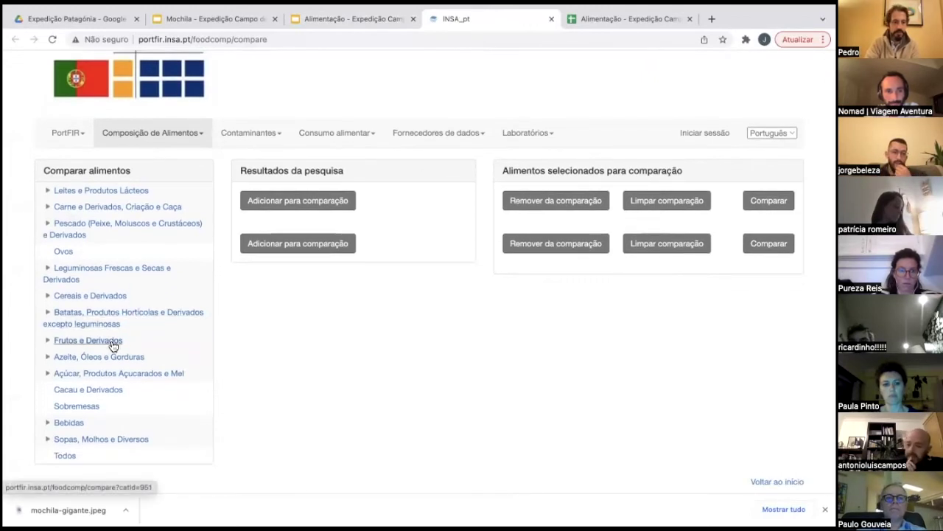
click(112, 341)
scroll(140, 336, down, 1)
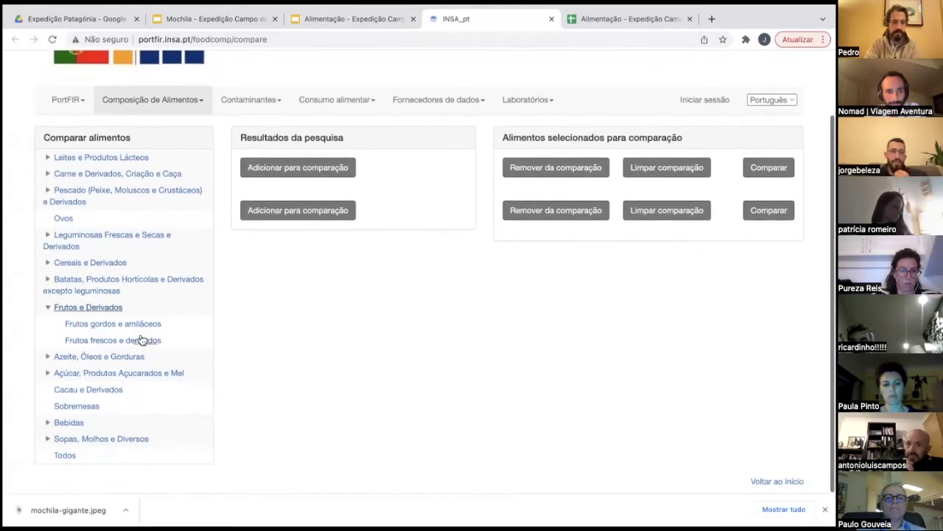
click(133, 327)
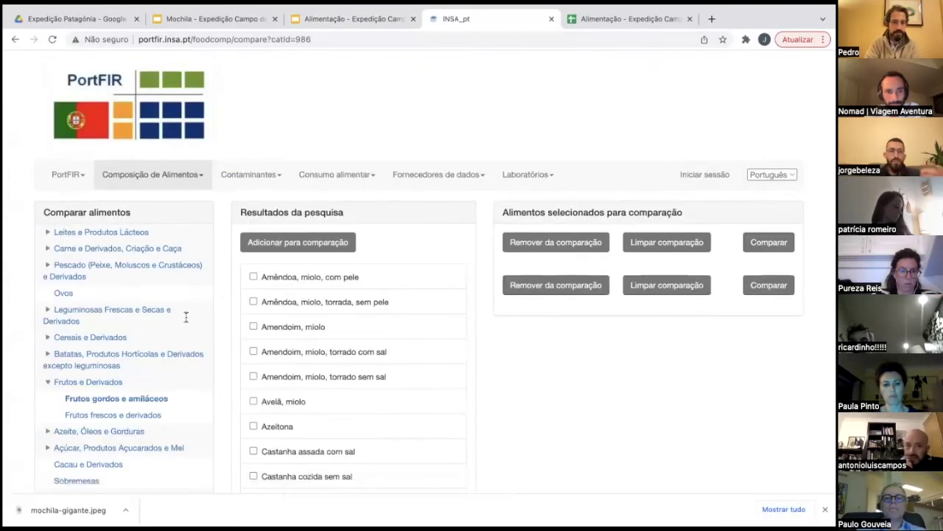
scroll(287, 346, down, 2)
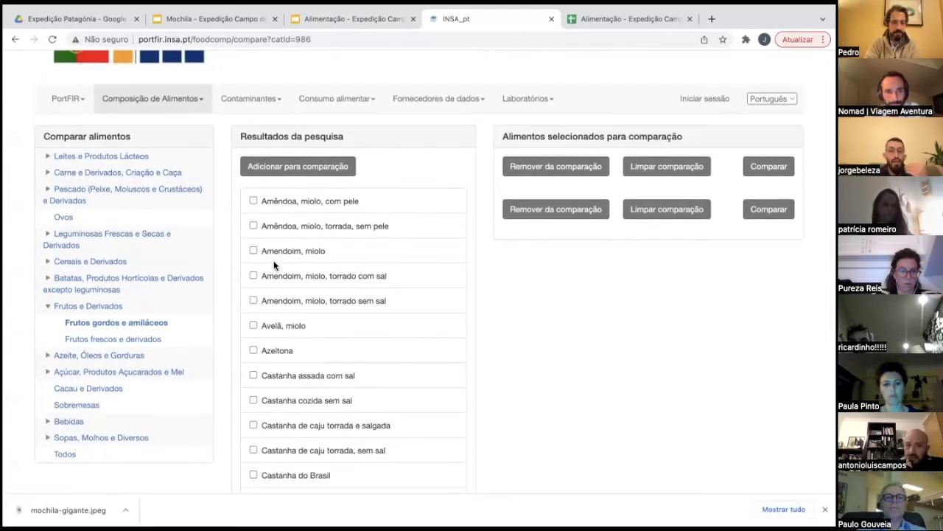
scroll(247, 367, down, 2)
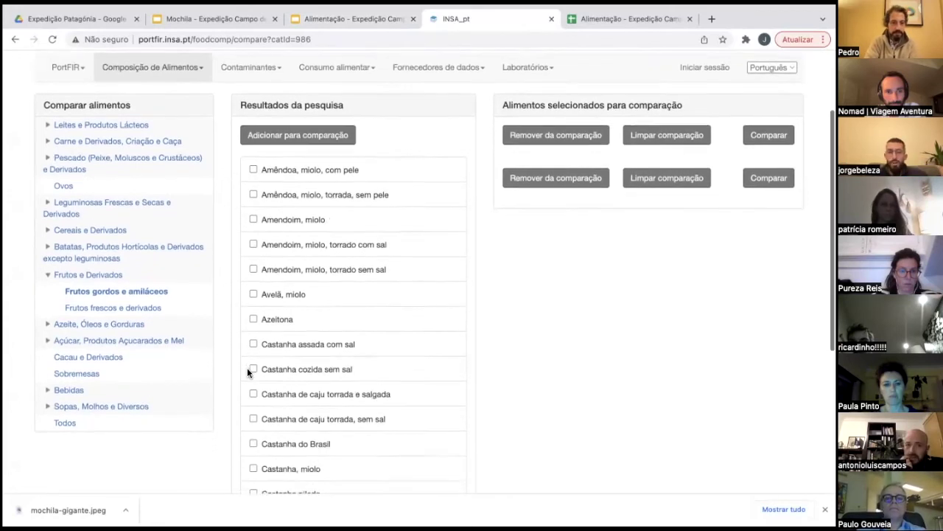
Select Castanha assada com sal, Castanha cozida sem sal and Amendoim, miolo, and try to compare them
click(253, 317)
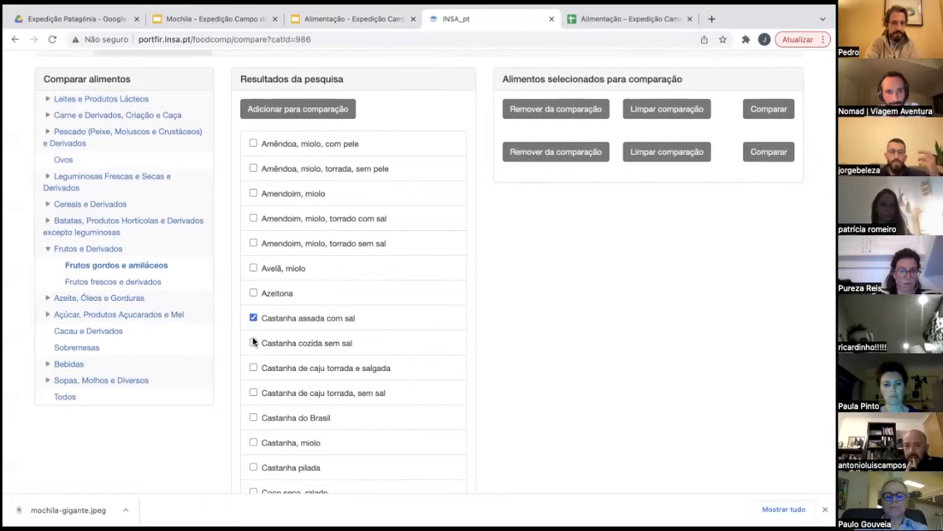
click(252, 341)
click(254, 194)
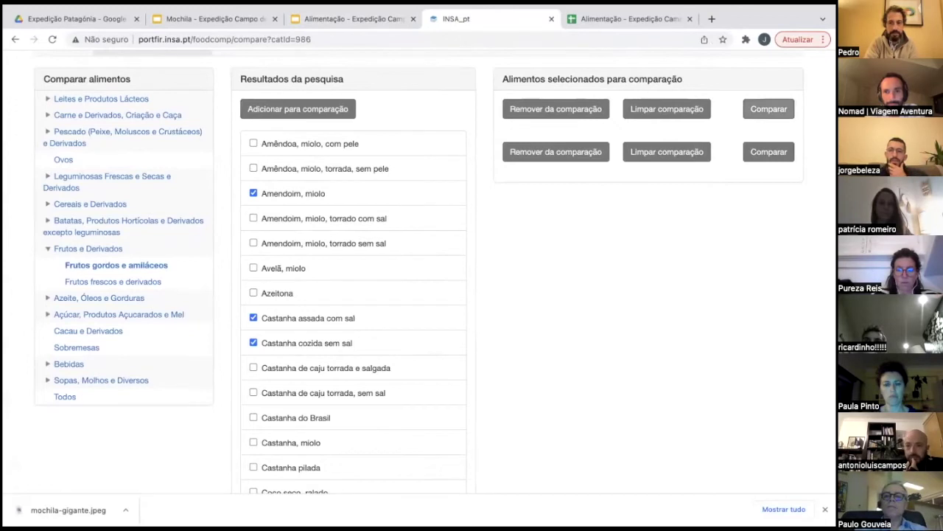
click(768, 108)
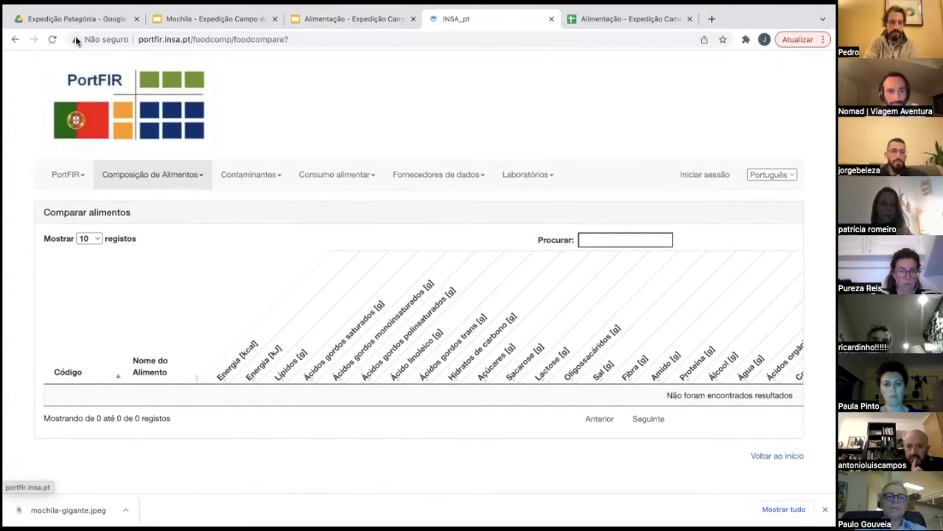
Return to the PortFIR food list, add the three selected foods to the comparison and compare them
click(16, 40)
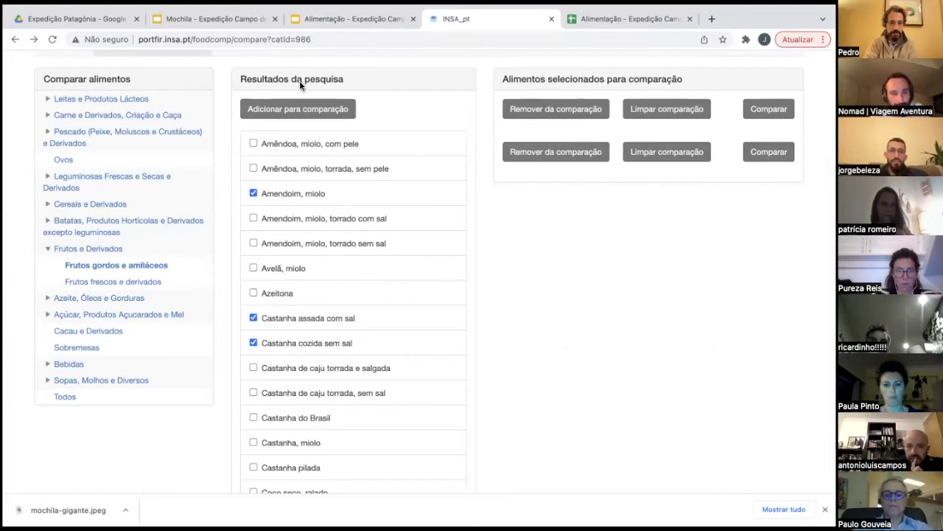
click(302, 111)
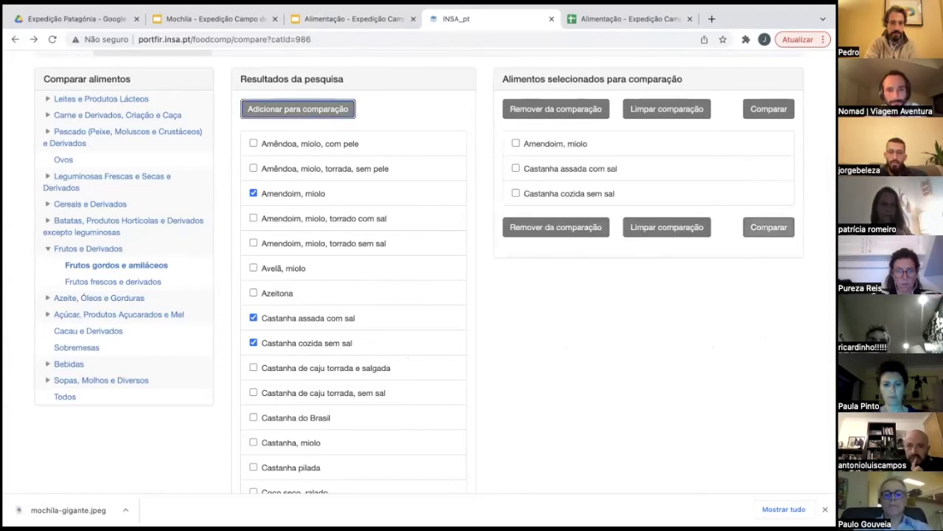
click(769, 109)
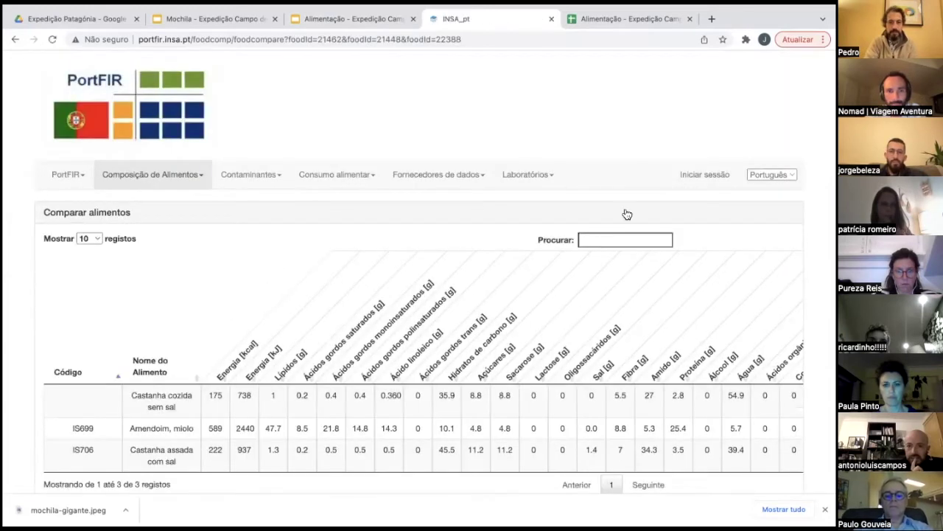
scroll(596, 240, down, 1)
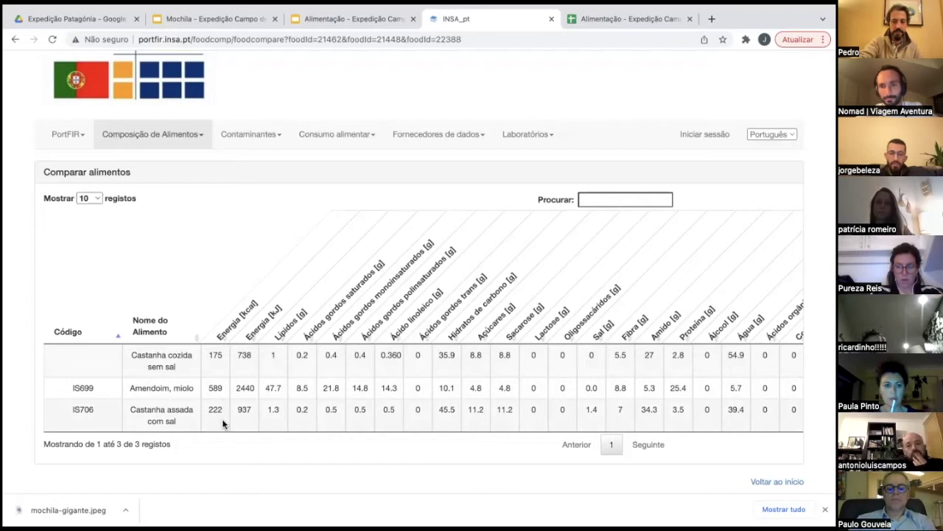
Switch to the Combos sheet and inspect the Inserir referência 100 g row of the Calculador de Quilocalorias
click(629, 18)
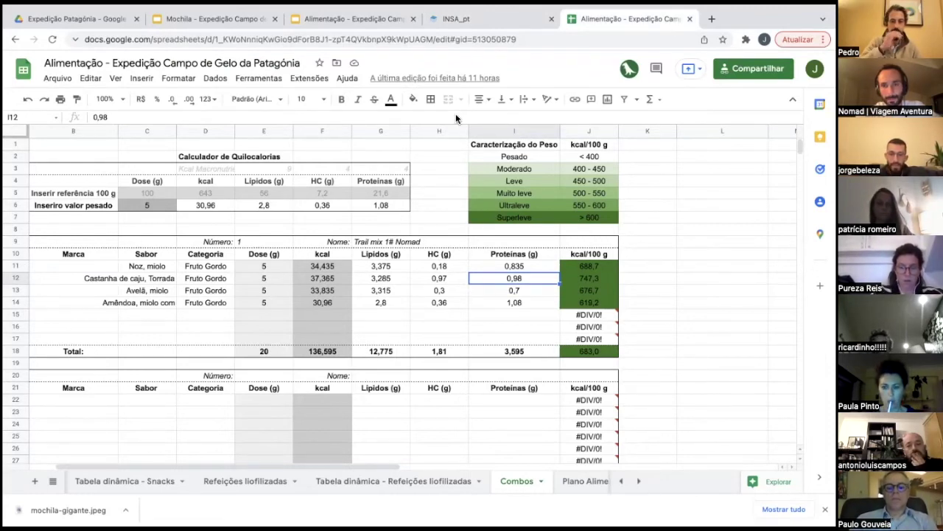
click(484, 20)
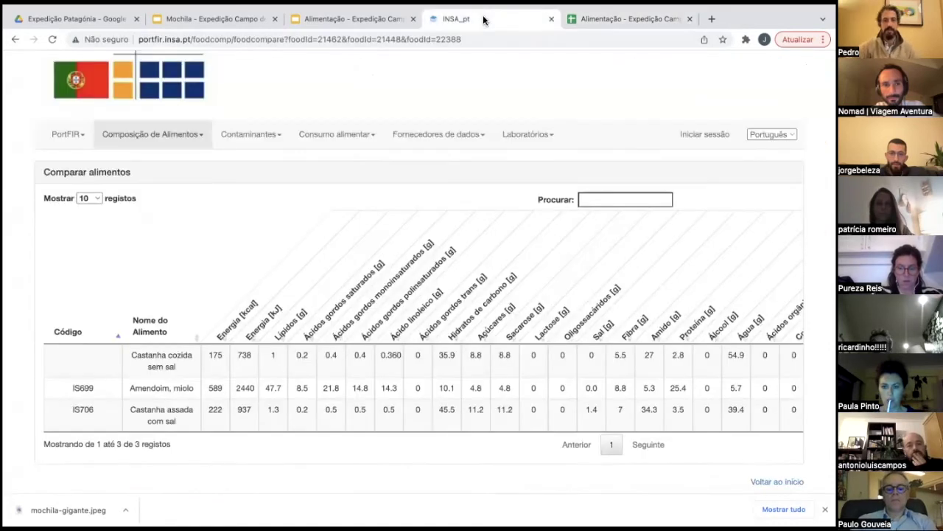
click(610, 22)
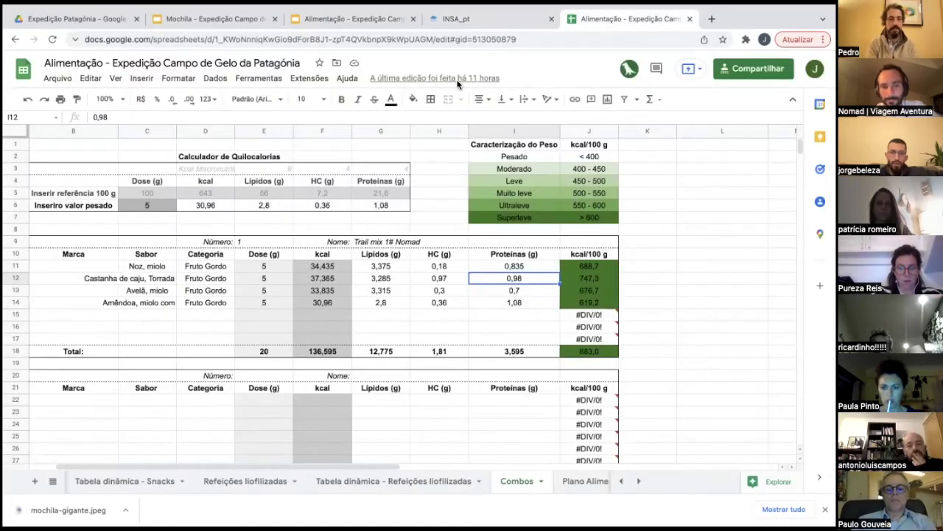
click(162, 189)
key(Right)
key(Right)
key(Right)
key(Right)
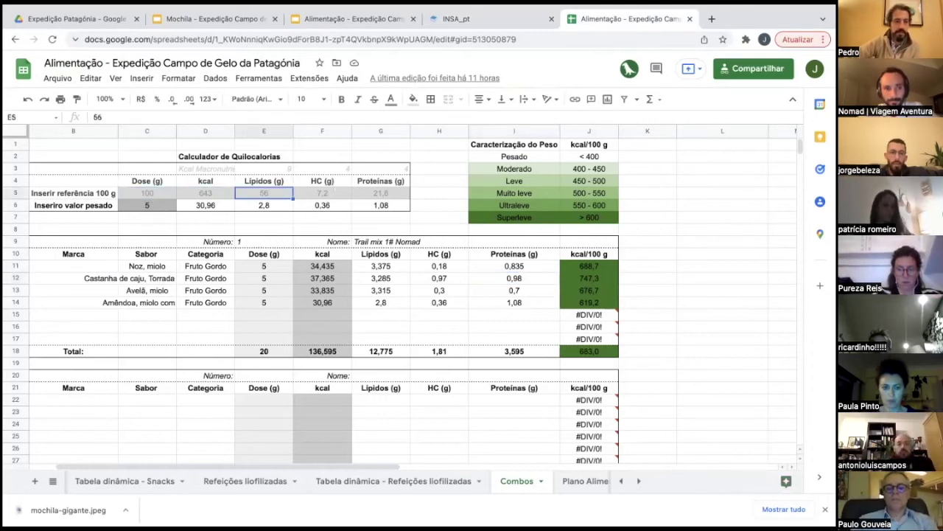
key(Left)
key(Left)
key(Left)
key(Left)
key(Right)
key(Left)
key(Left)
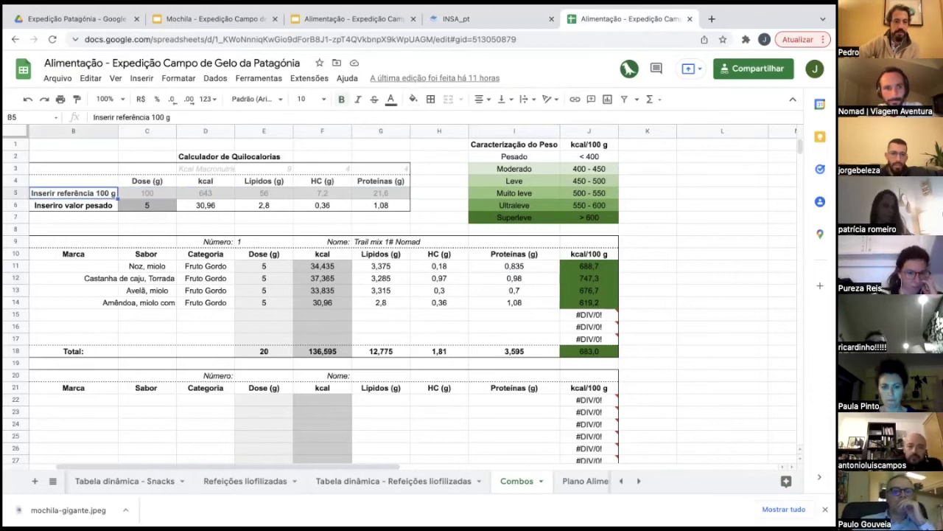
key(Right)
key(Right)
key(Right)
key(Right)
key(Right)
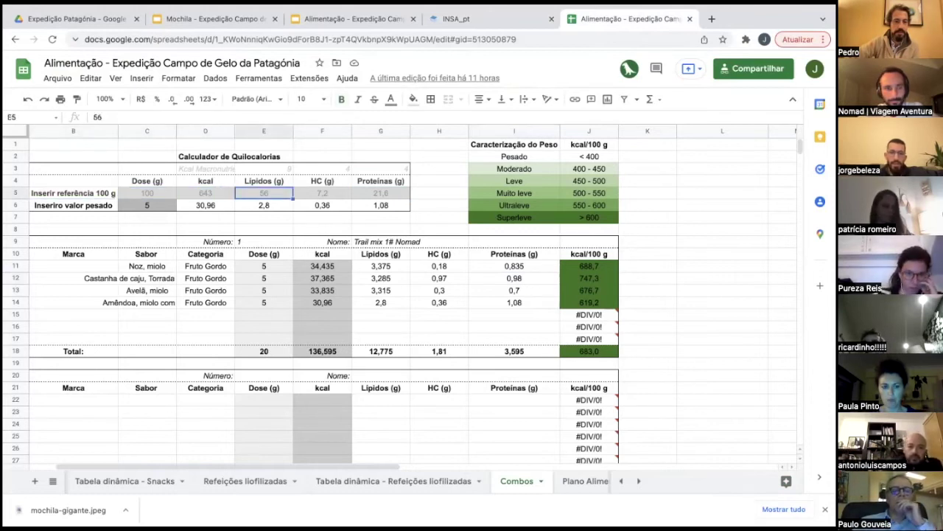
key(Left)
key(Left)
key(Left)
key(Left)
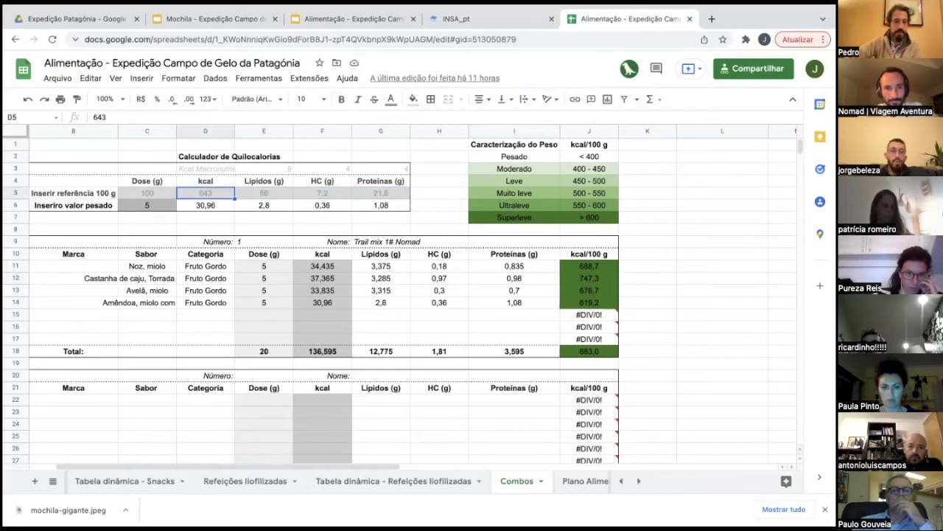
Copy the calculator's weighed values C6:G6 to E15 in Trail mix 1# Nomad, and undo the paste
key(Down)
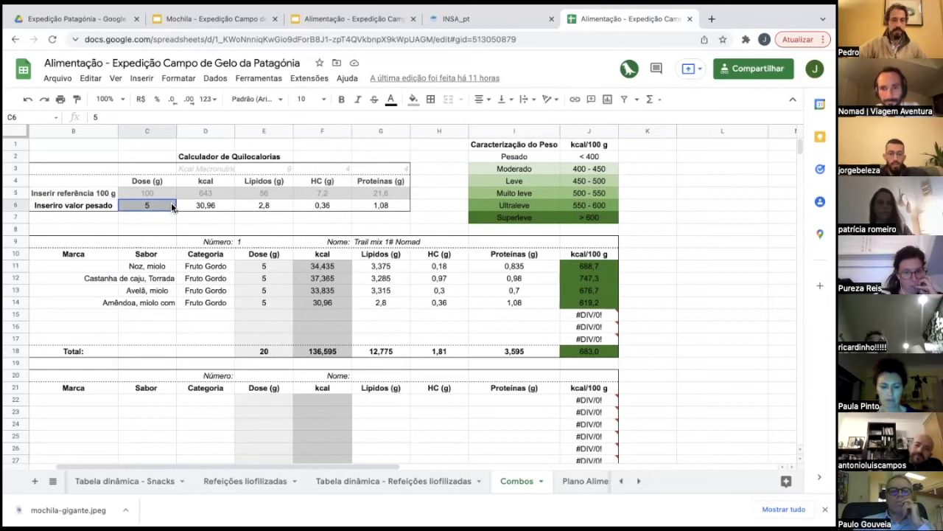
drag(171, 202, 355, 205)
key(ctrl+c)
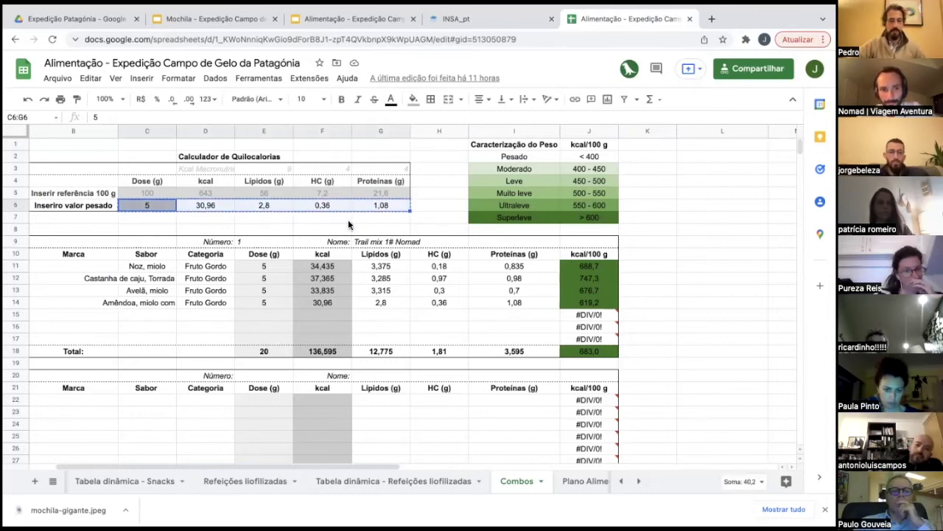
click(276, 315)
key(ctrl+v)
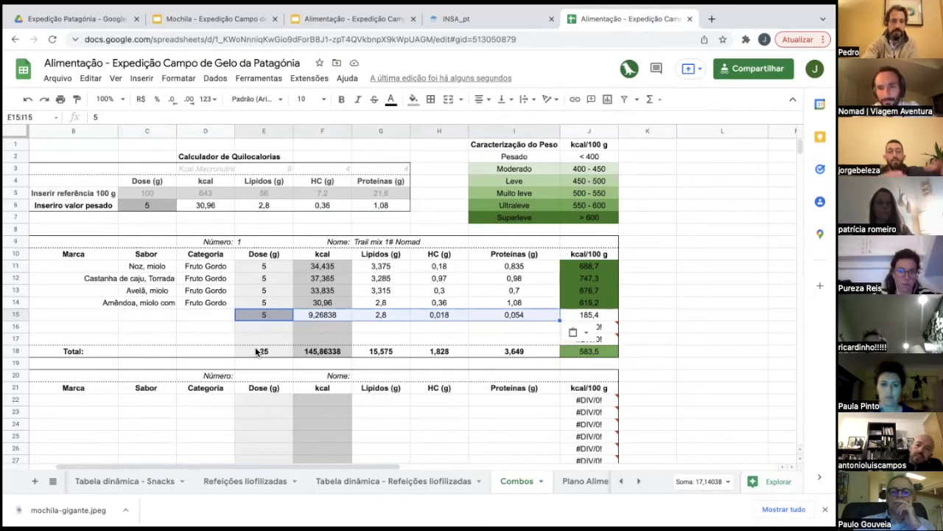
click(28, 99)
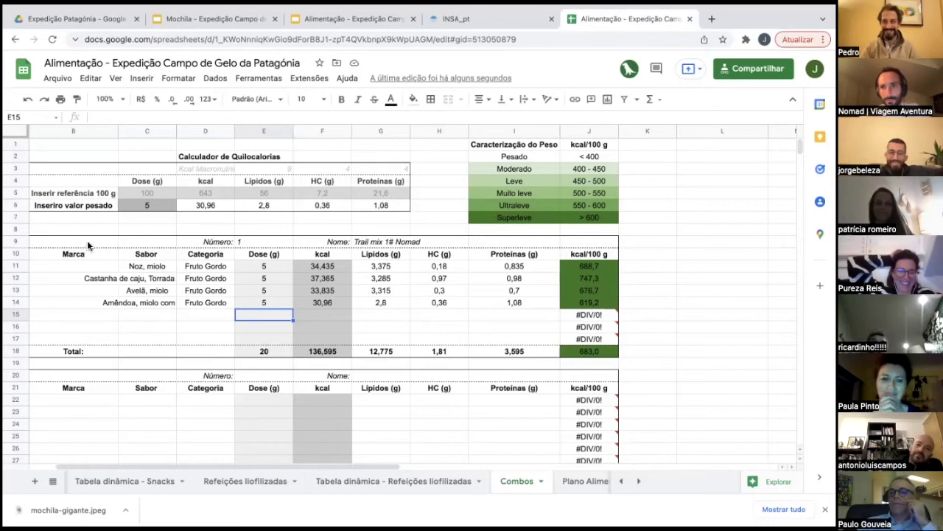
Open the Plano Alimentar - Exemplo sheet and select the brand of the Dia 1 Pequeno almoço
click(576, 481)
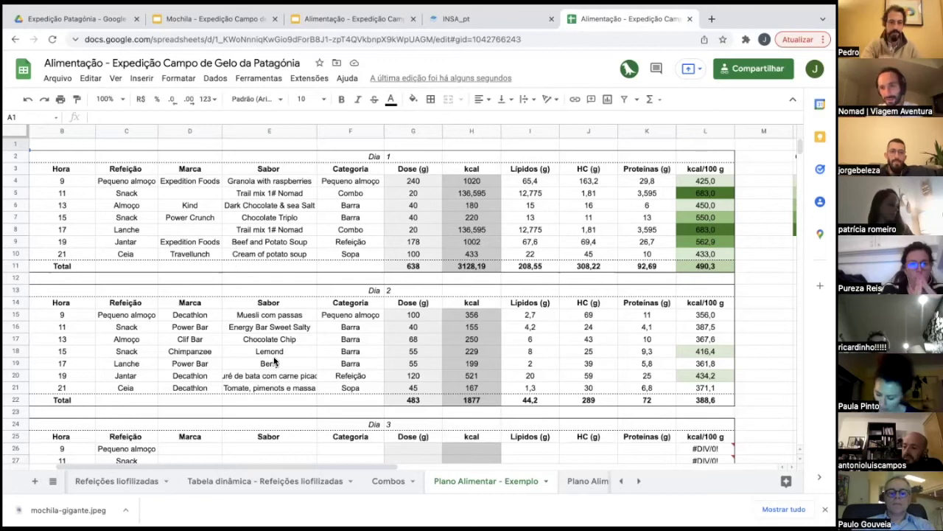
click(199, 185)
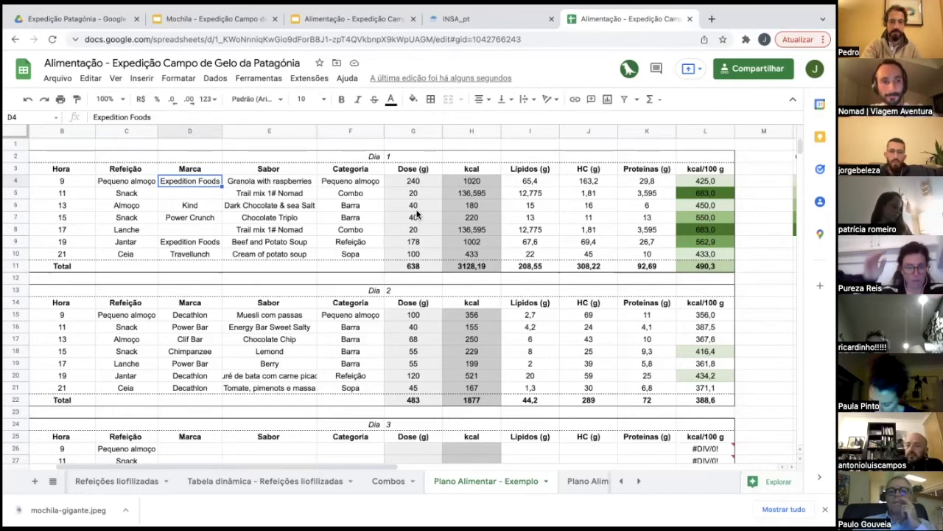
Clear the Dia 1 kcal values of both Snacks, the Lanche and the Almoço, and inspect the kcal total
click(475, 193)
key(Delete)
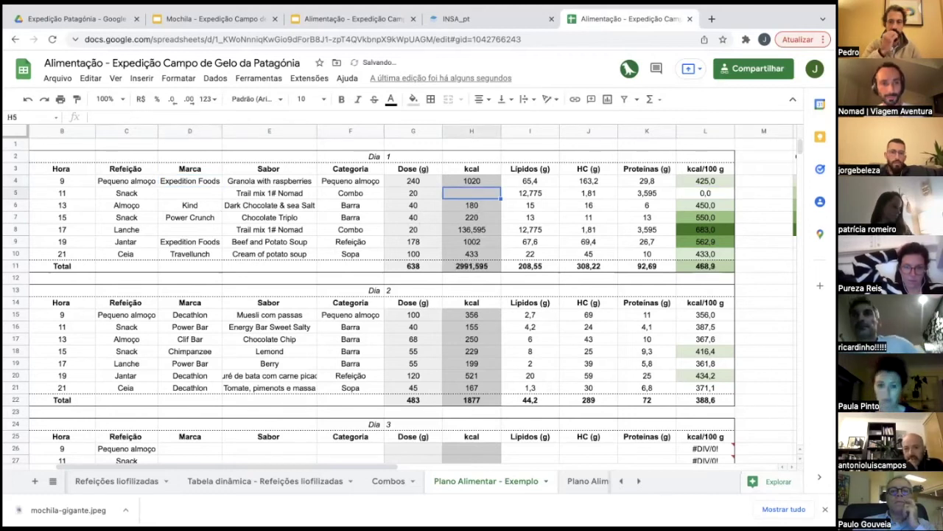
click(475, 218)
key(Delete)
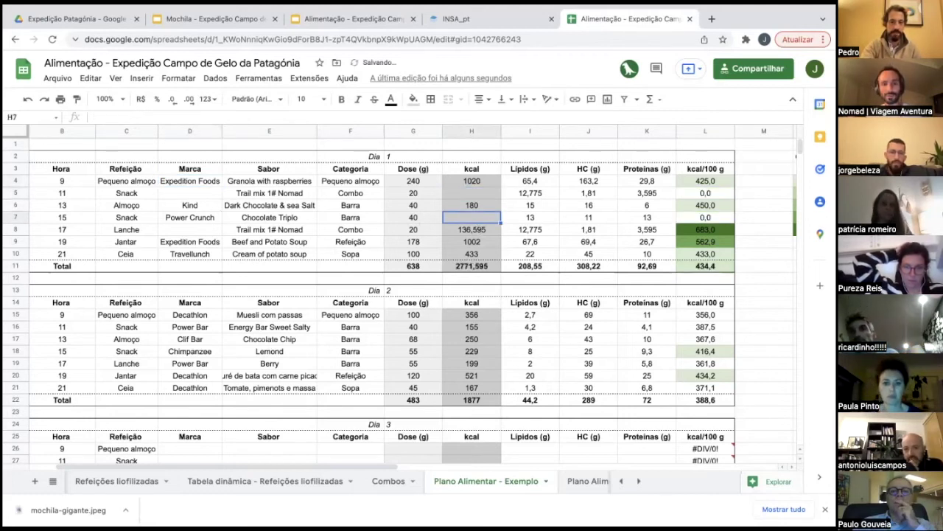
click(479, 232)
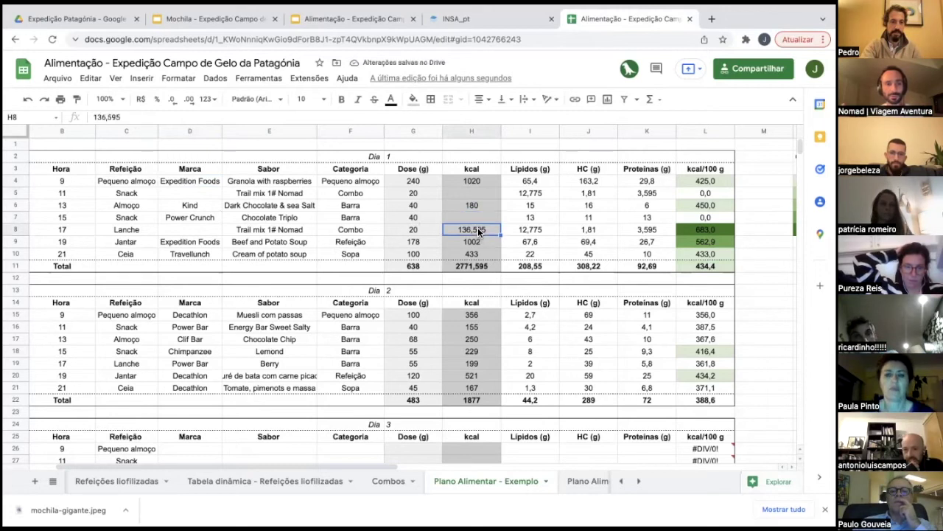
key(Delete)
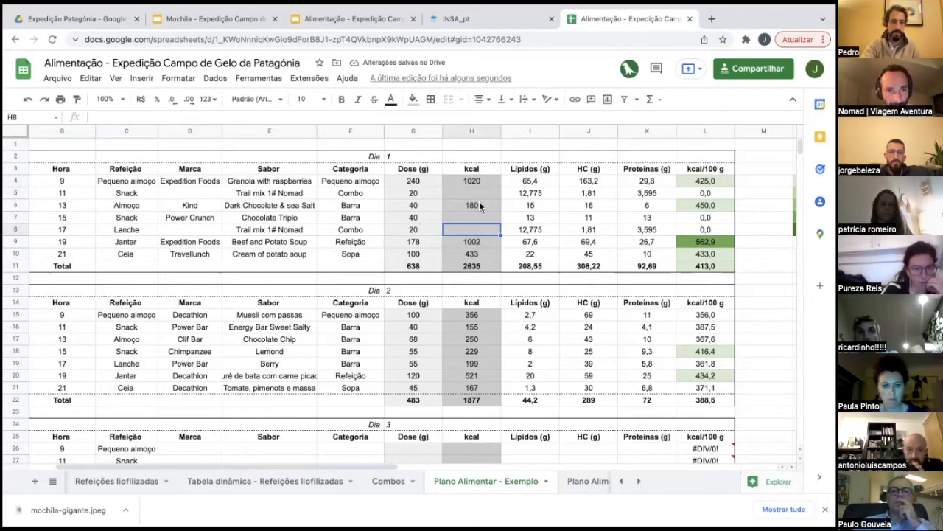
click(479, 207)
key(Delete)
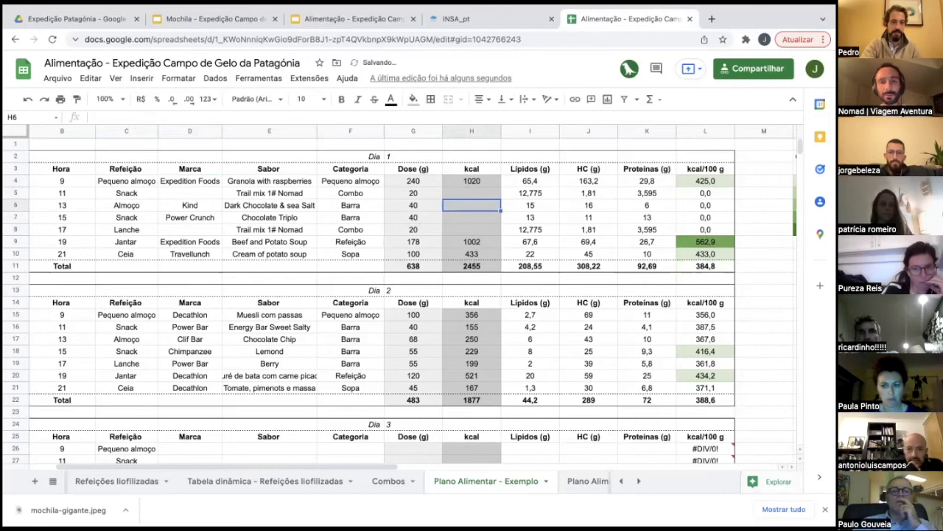
click(478, 264)
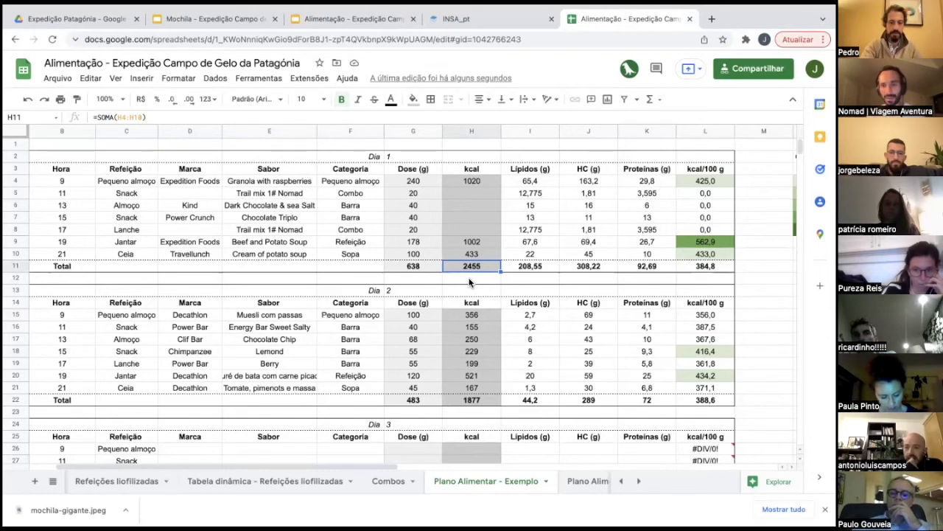
Undo the four kcal deletions in Dia 1
click(31, 102)
click(31, 102)
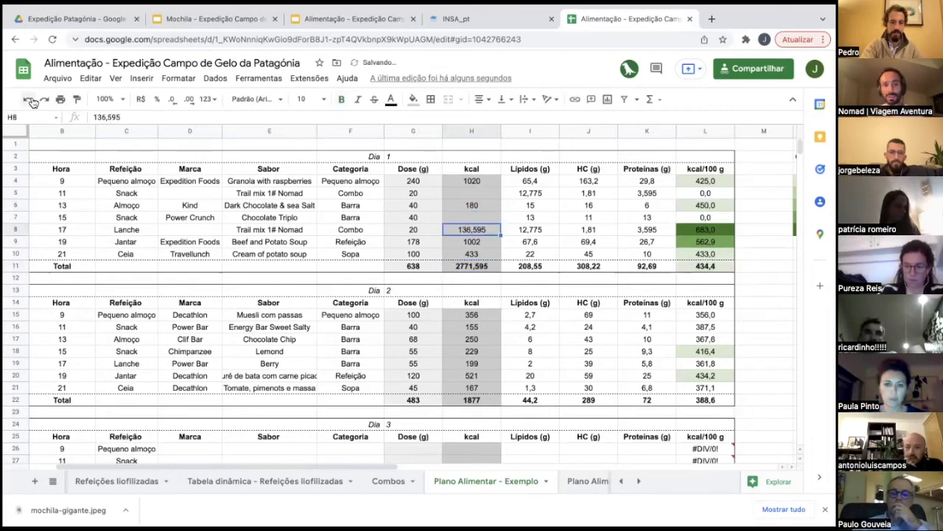
click(31, 102)
click(31, 102)
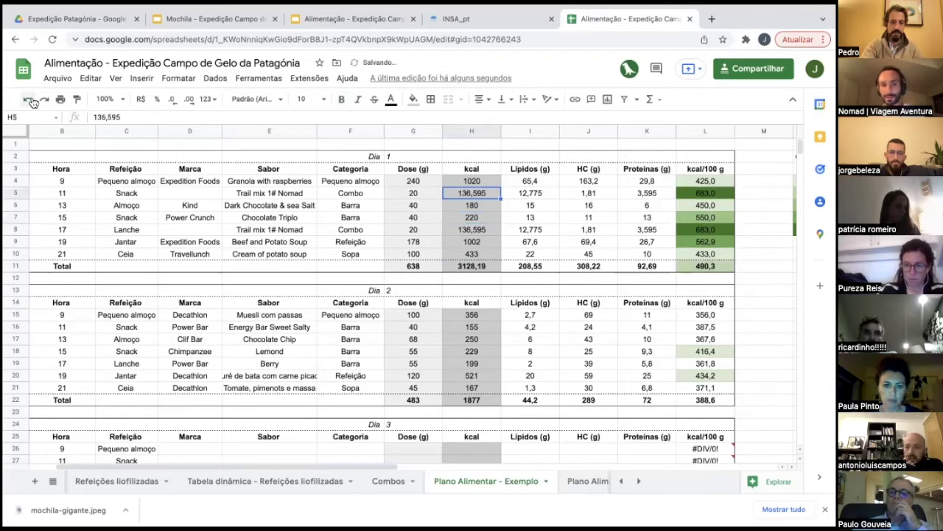
Examine the categories of the Almoço at 13 and the Snack at 15 in Dia 1
click(359, 206)
key(Down)
key(Up)
key(Down)
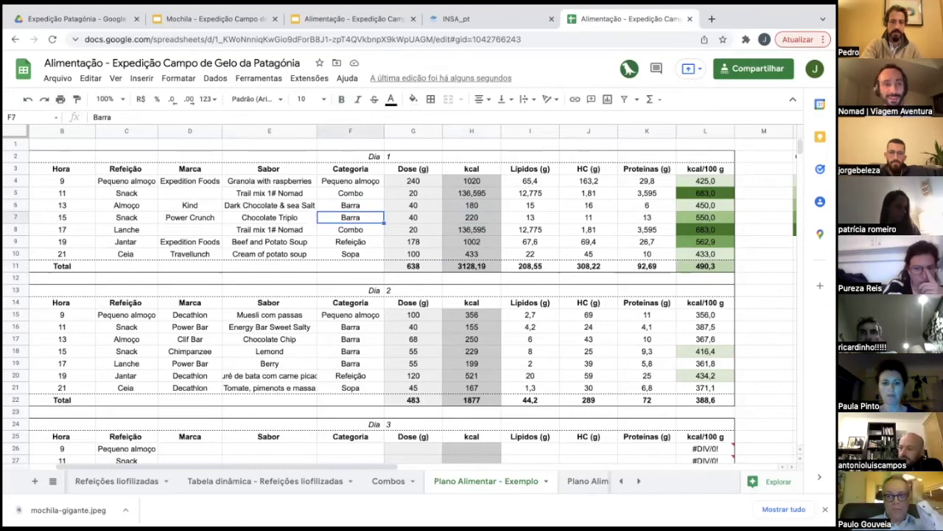
key(Up)
key(Down)
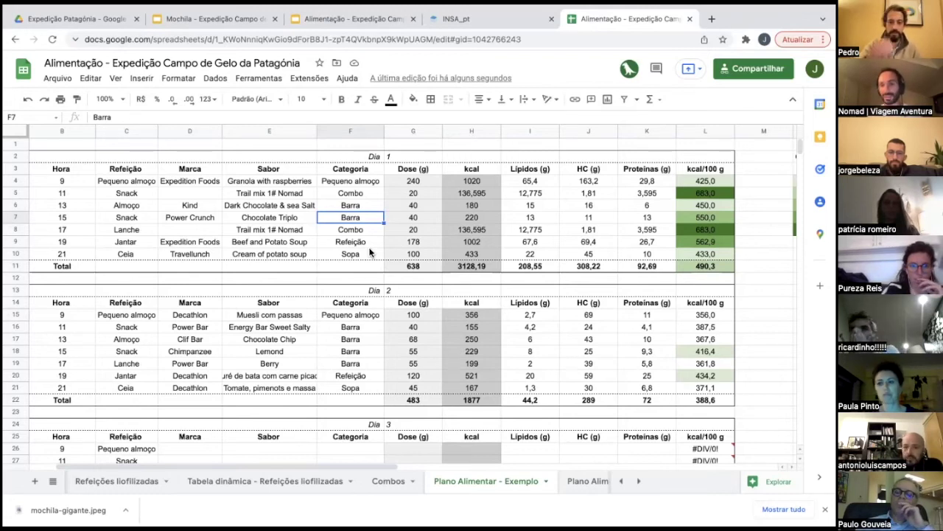
scroll(371, 253, down, 1)
scroll(370, 253, up, 1)
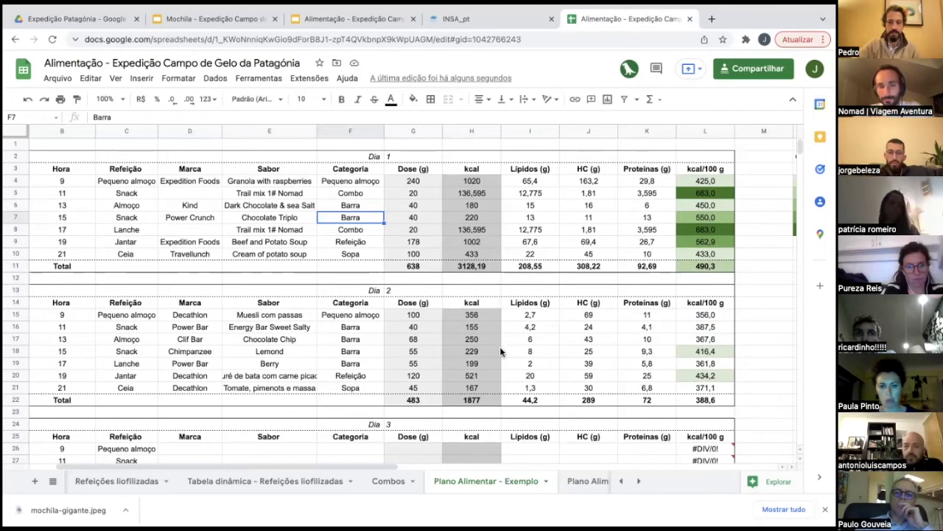
Clear the Dia 2 kcal values of both Snacks, the Almoço and the Lanche (H16 to H19)
scroll(500, 351, down, 1)
scroll(500, 352, down, 1)
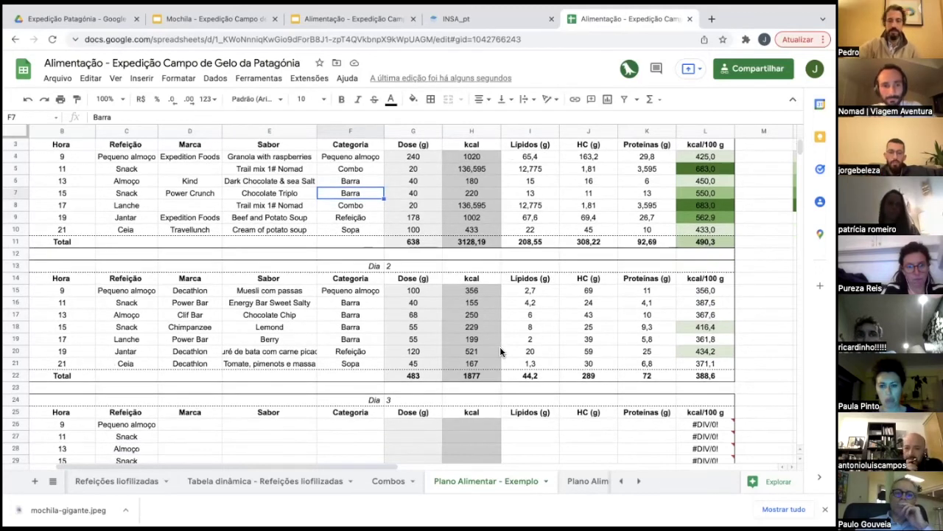
click(476, 309)
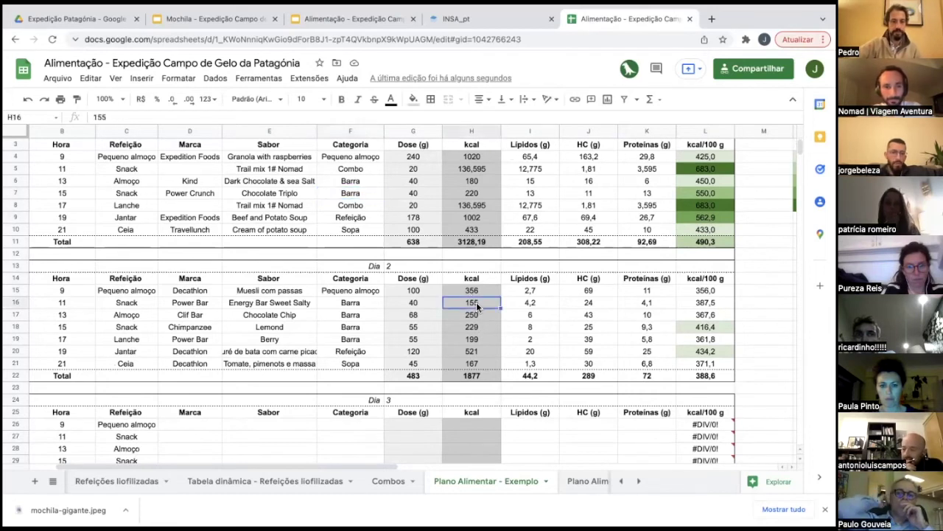
key(Delete)
click(479, 315)
key(Delete)
click(480, 328)
key(Delete)
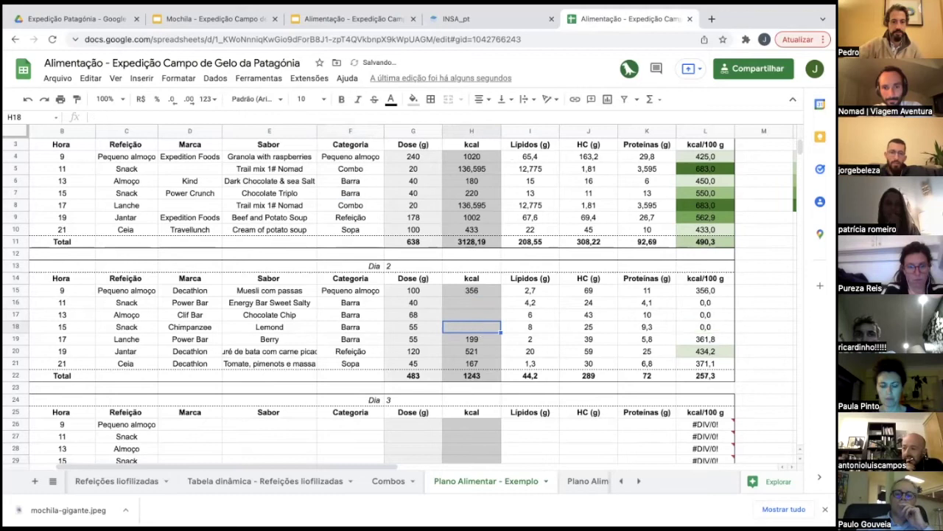
click(482, 339)
key(Delete)
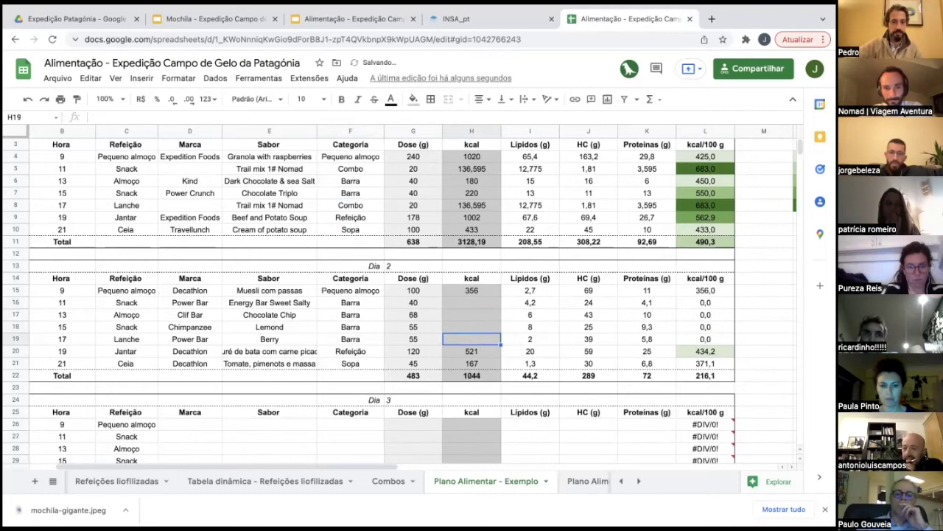
Check the kcal values of the Pequeno almoço, Jantar and Ceia in Dia 2
click(491, 290)
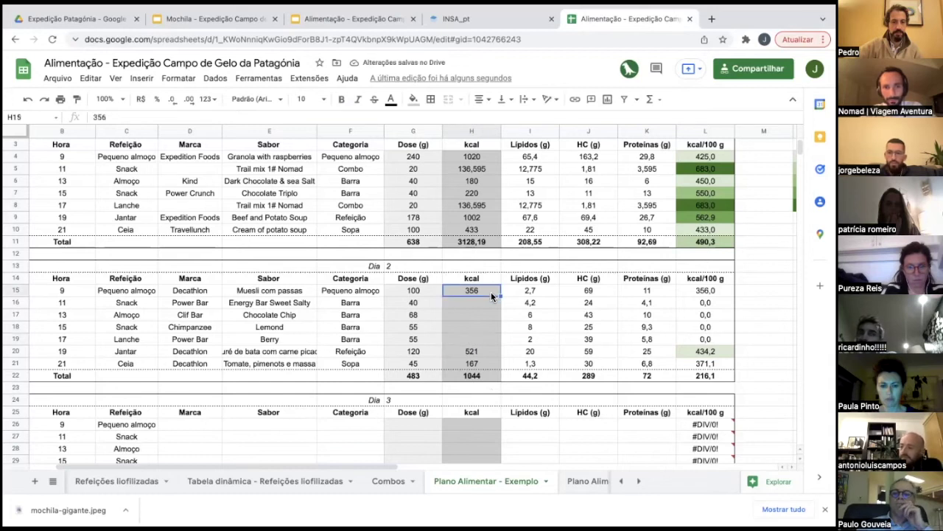
click(488, 353)
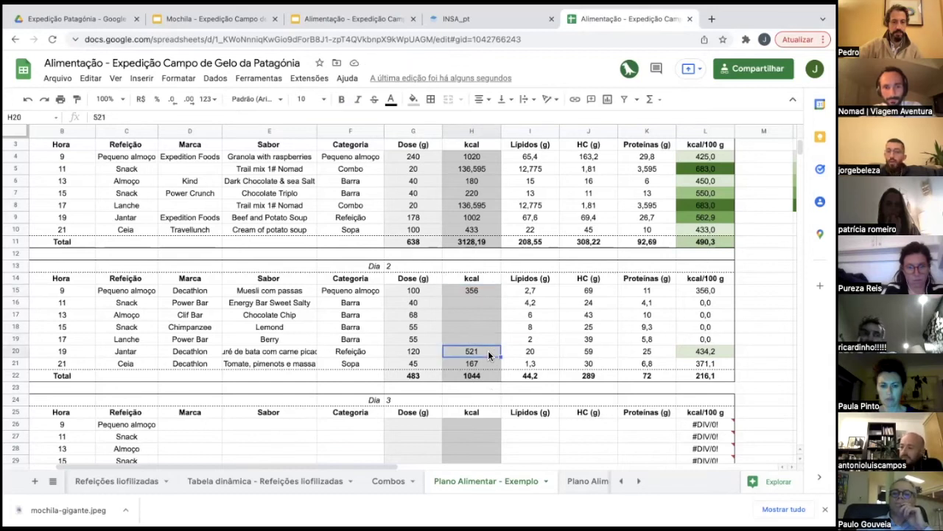
click(486, 364)
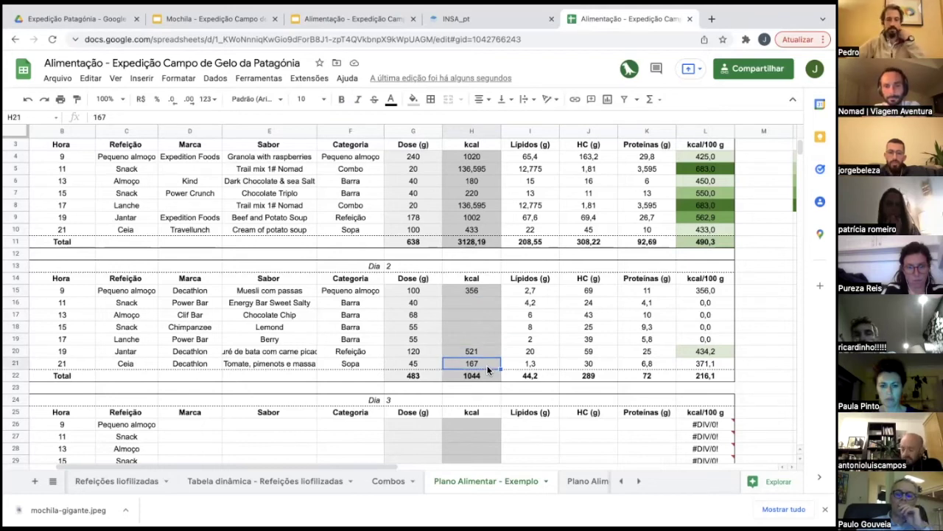
Undo the four kcal deletions in Dia 2
click(488, 378)
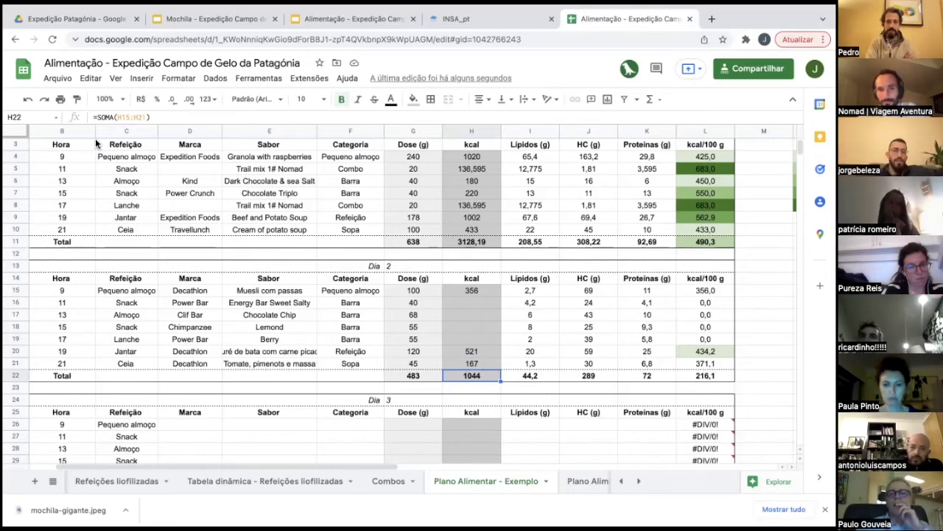
click(28, 100)
click(28, 100)
click(28, 99)
click(28, 100)
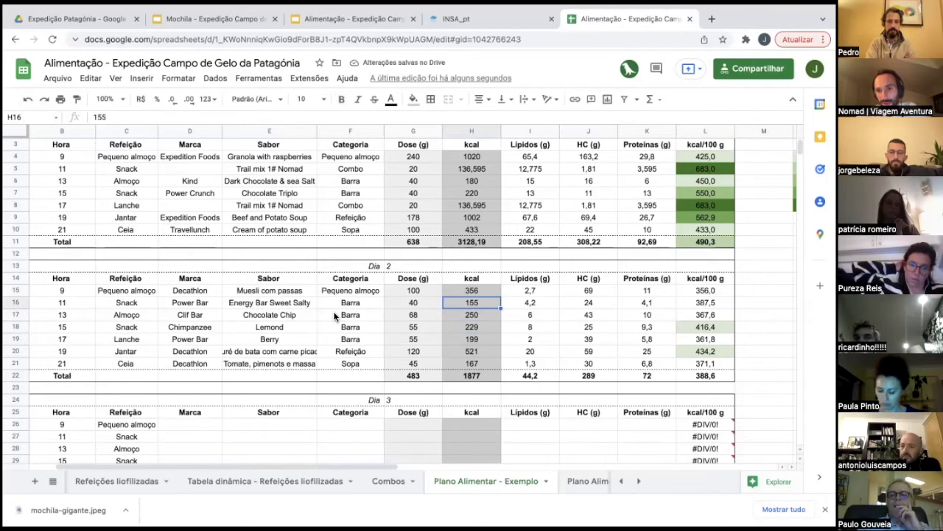
Check the total kcal and total dose of Dia 1 together with the doses of its individual meals
scroll(366, 345, up, 2)
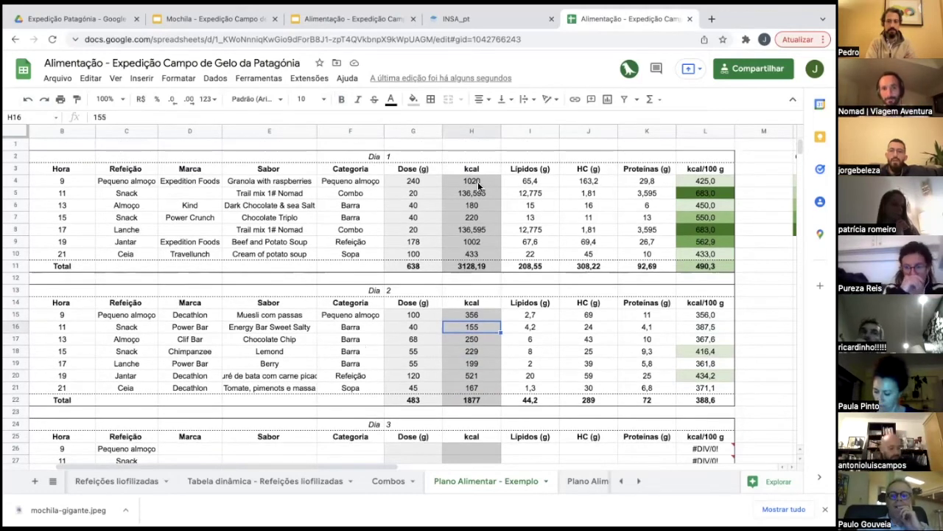
click(483, 266)
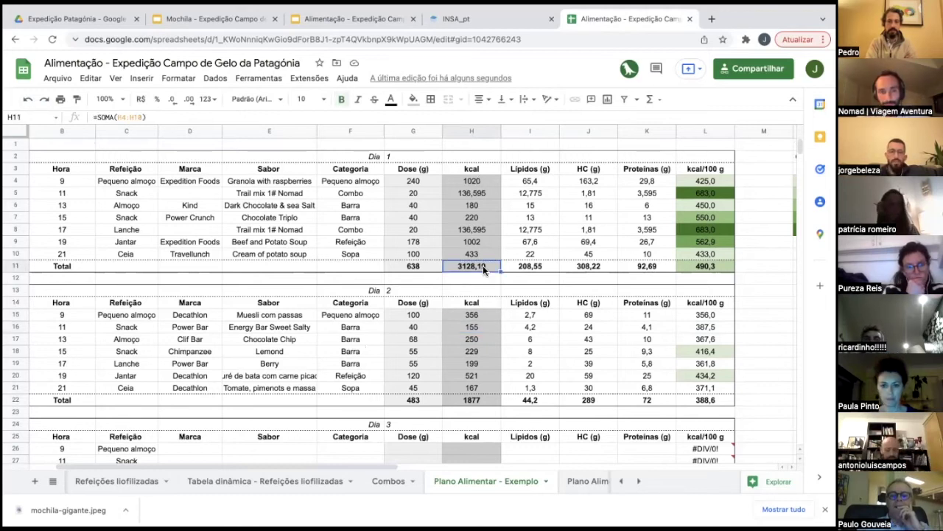
key(Left)
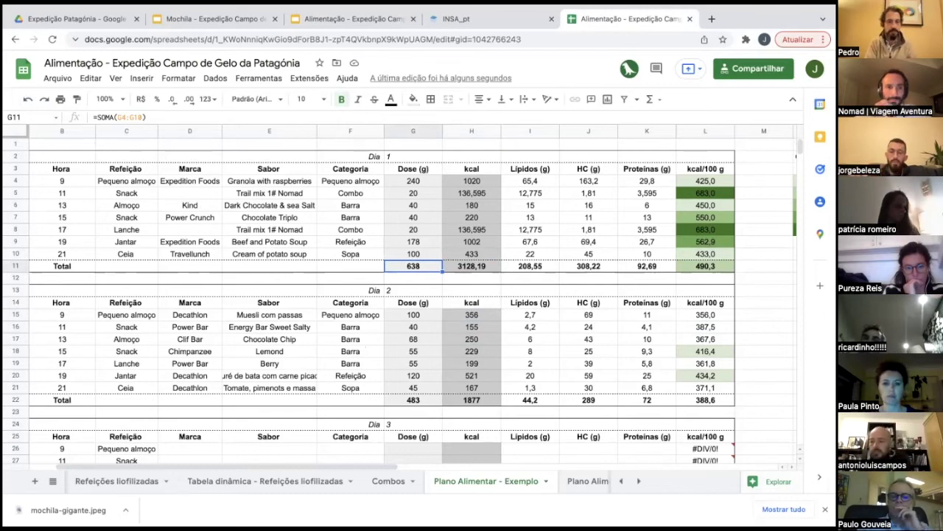
key(Up)
key(Up)
key(Up)
key(Up)
key(Up)
key(Up)
key(Down)
key(Down)
key(Down)
key(Down)
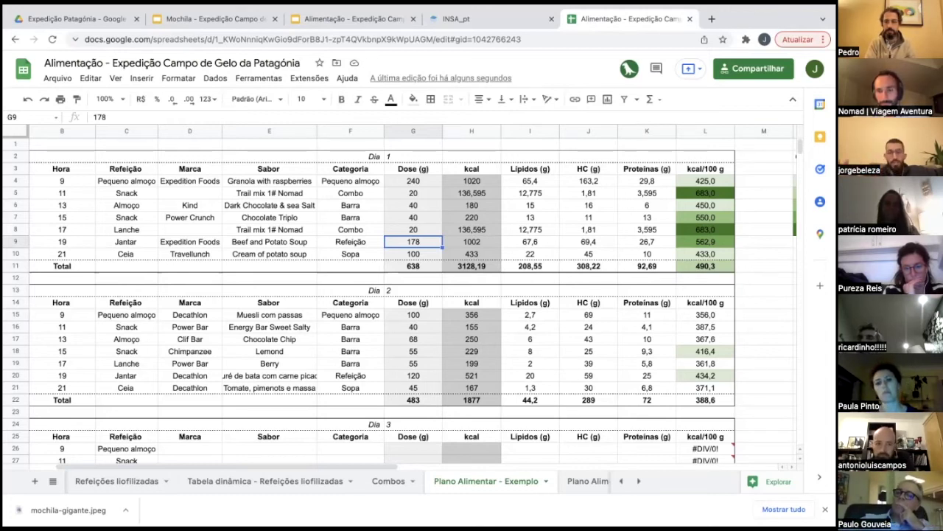
Compare the Dia 1 doses from the Pequeno almoço to the Ceia, including those of the Lanche and Jantar
click(412, 229)
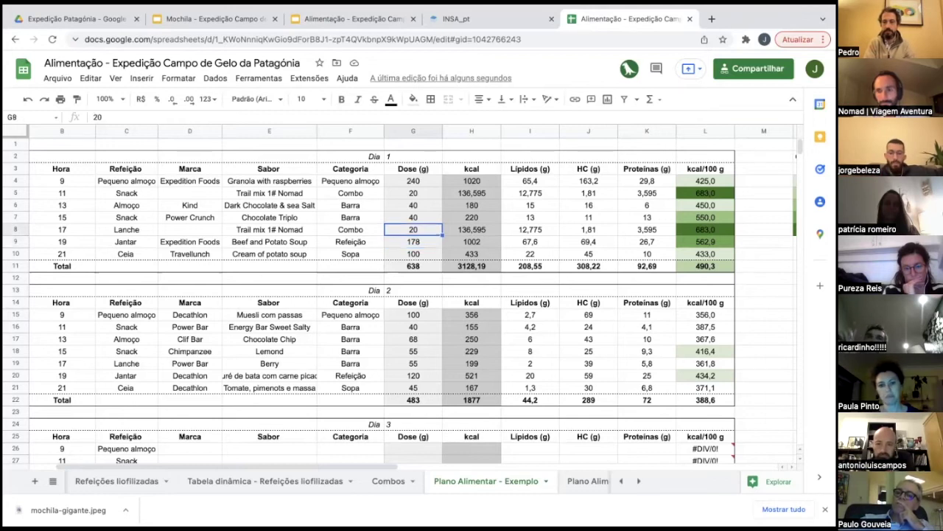
click(413, 241)
click(413, 253)
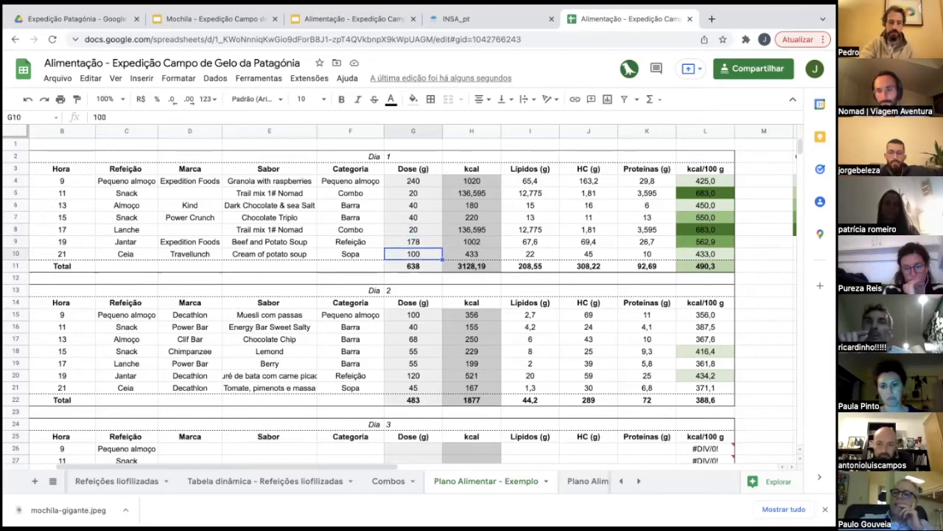
key(Up)
key(Up)
key(Up)
key(Up)
key(Up)
key(Up)
key(Down)
key(Down)
key(Down)
key(Down)
key(Down)
key(Down)
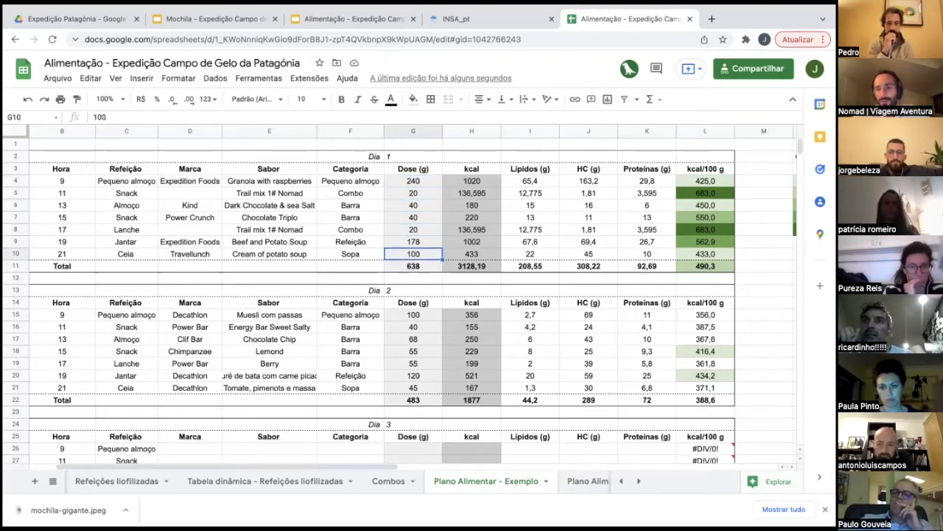
key(Up)
key(Up)
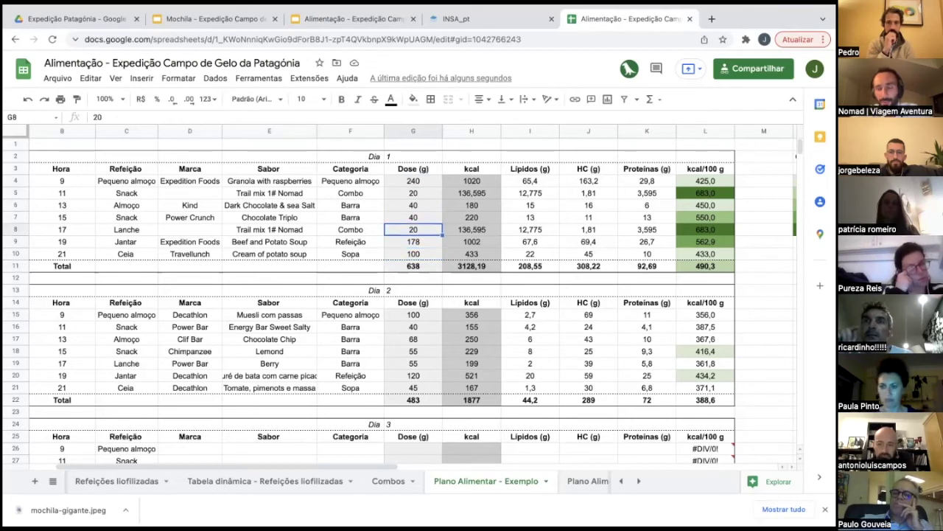
key(Down)
key(Down)
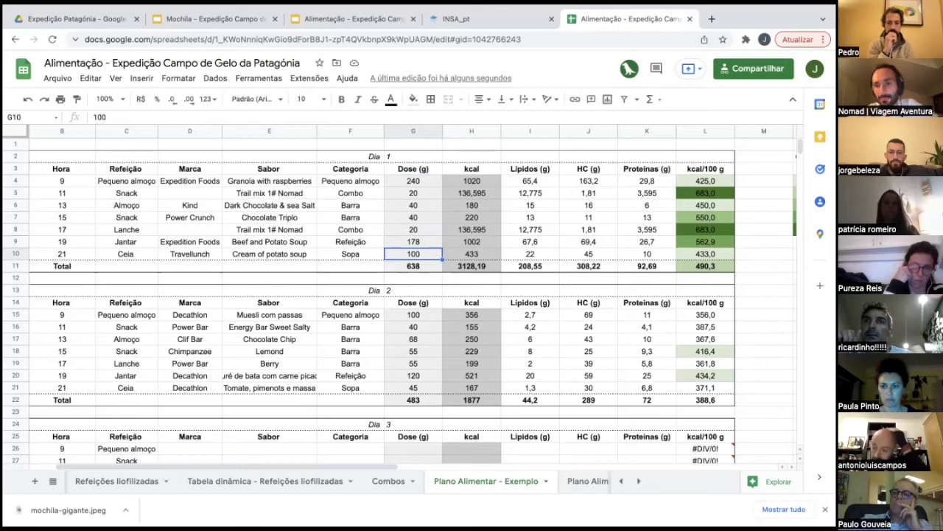
key(Up)
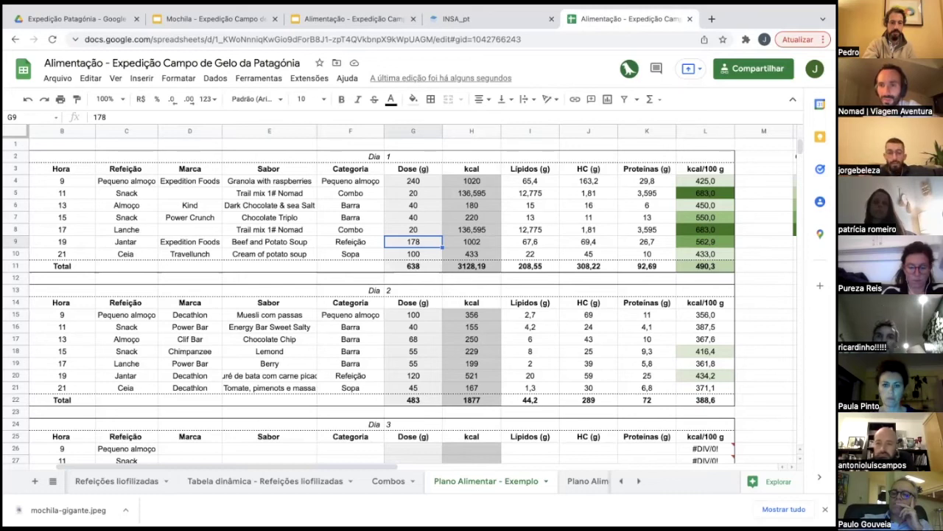
click(413, 217)
click(413, 181)
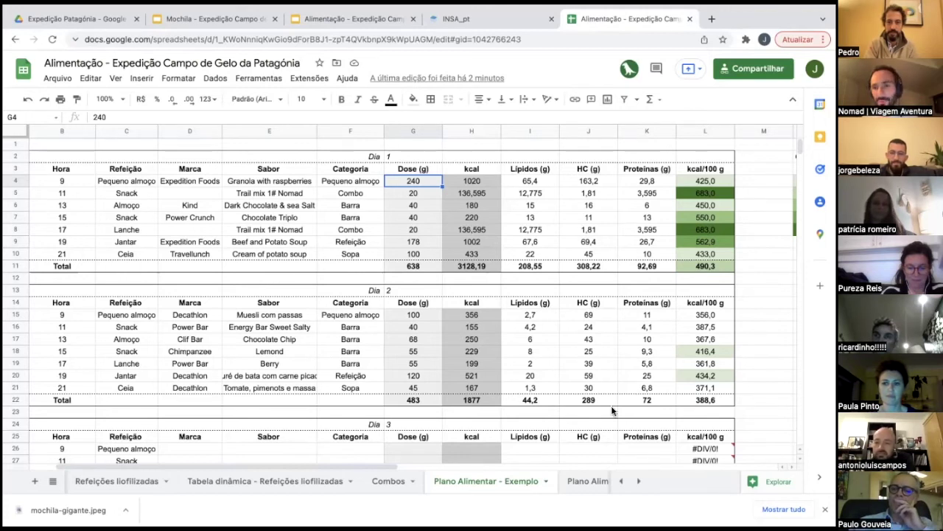
Switch to the insa_tca food composition workbook in Excel
mouse_move(615, 412)
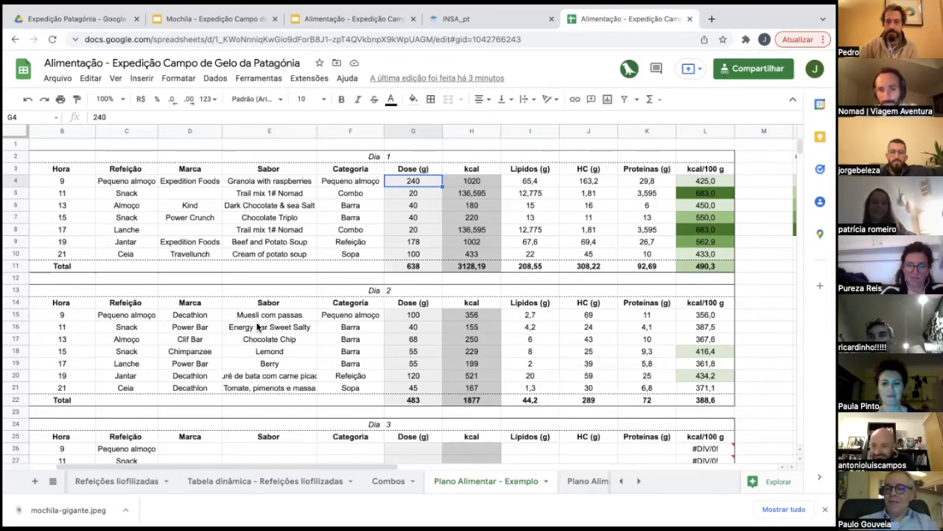
key(ctrl+Left)
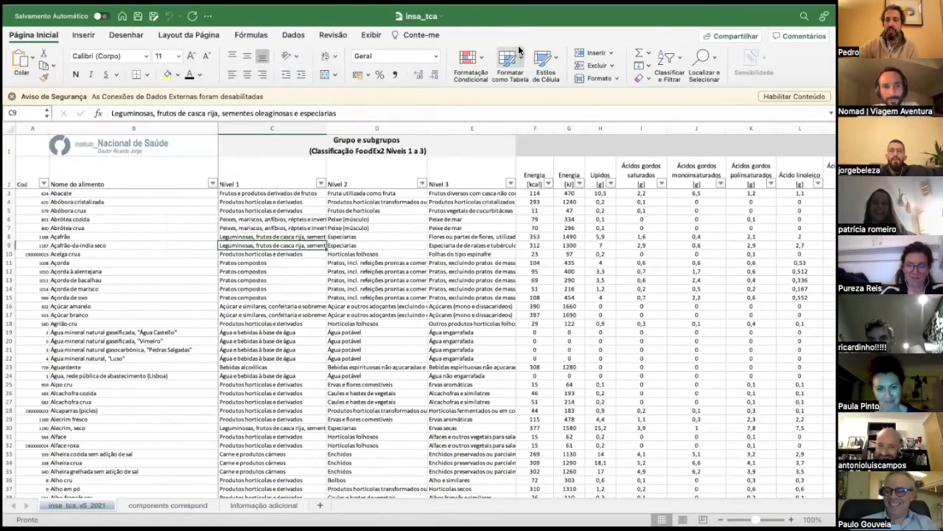
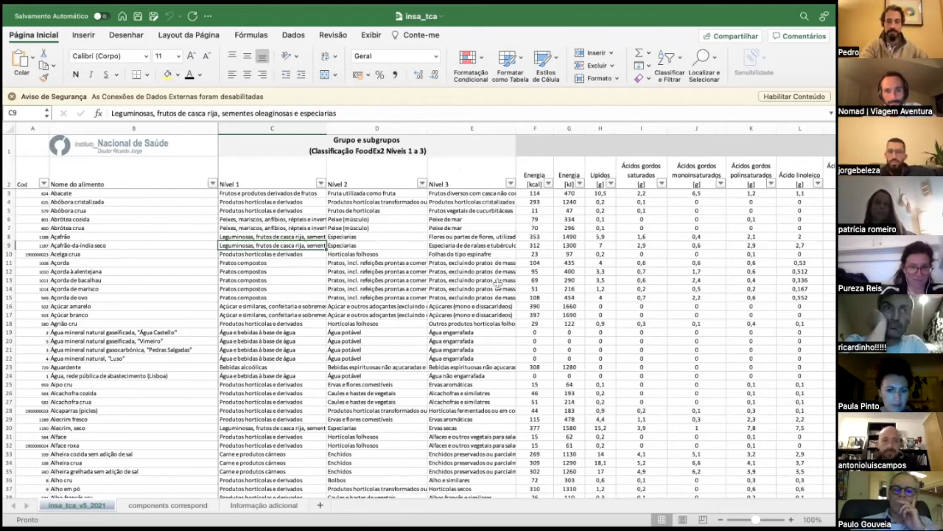
Sort the food table by Energia [kcal] in descending order and undo the sort
click(548, 185)
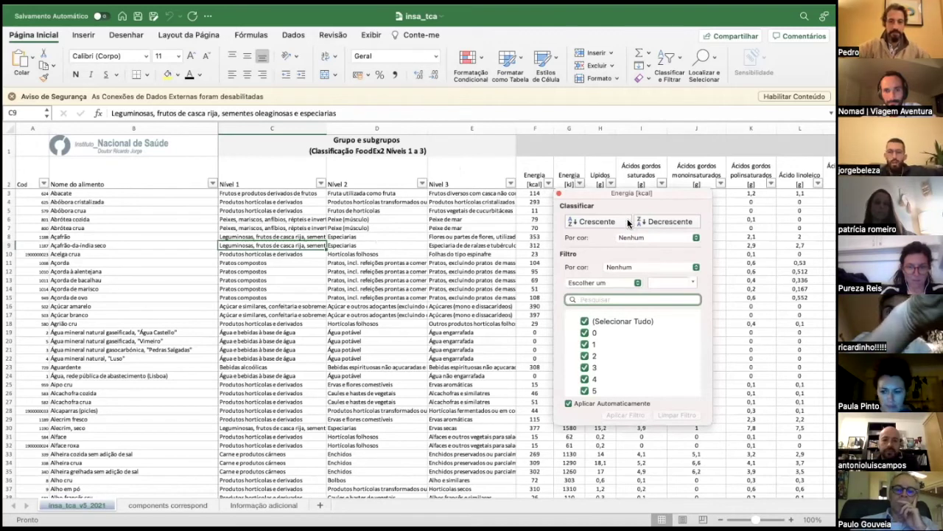
click(653, 222)
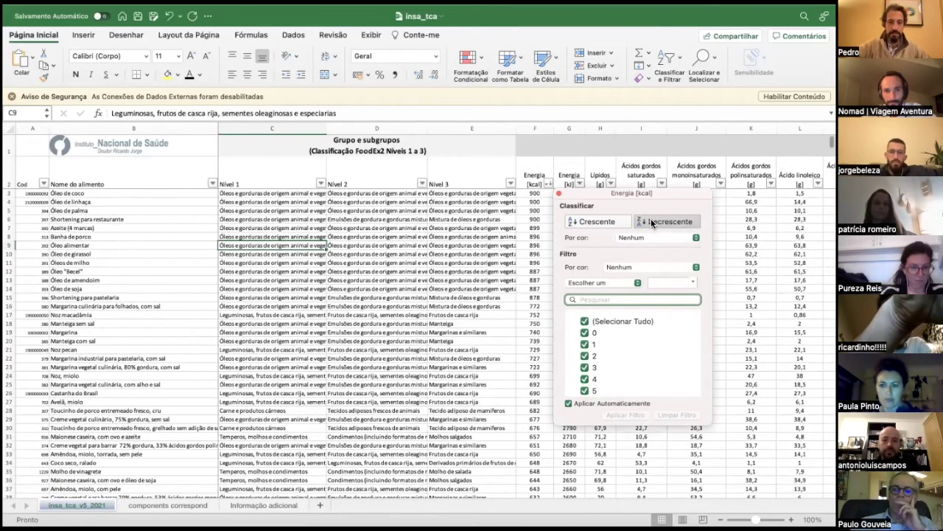
click(559, 194)
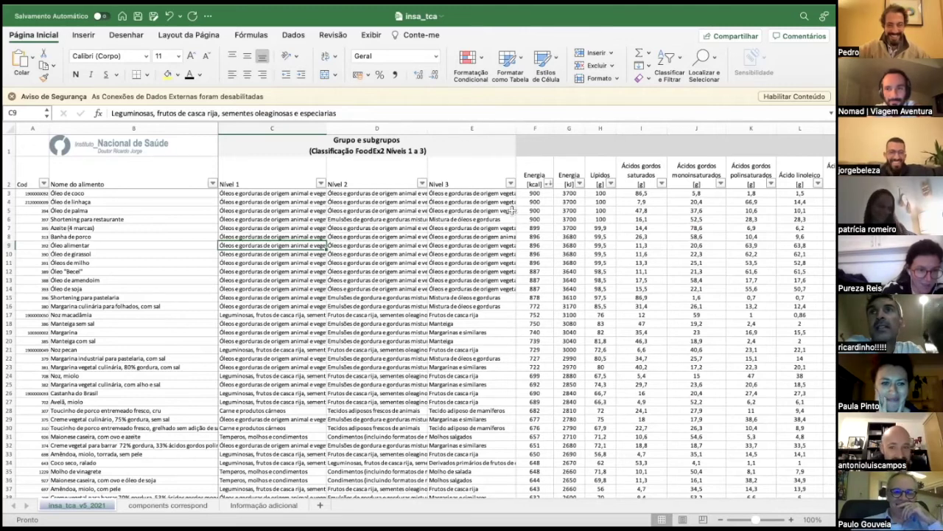
click(168, 16)
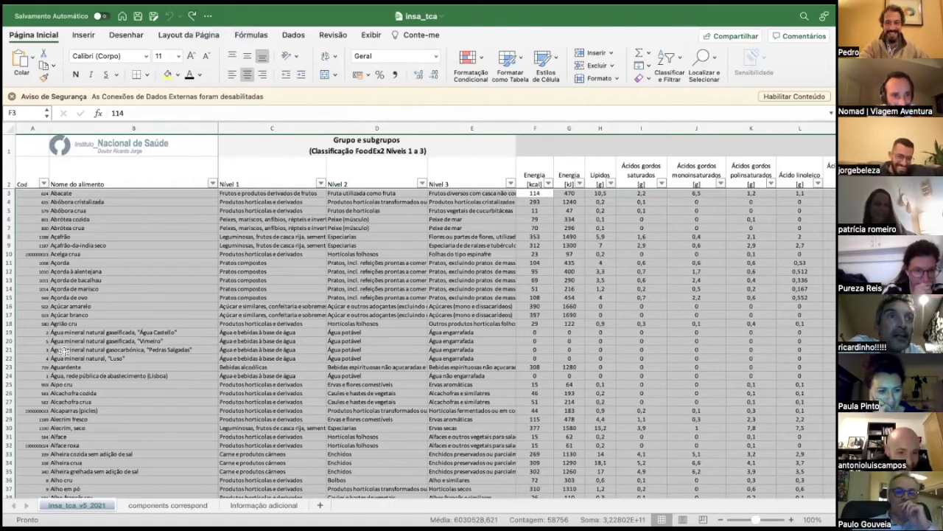
Look up the Energia [kcal] value of Aguardente in the food table
click(98, 364)
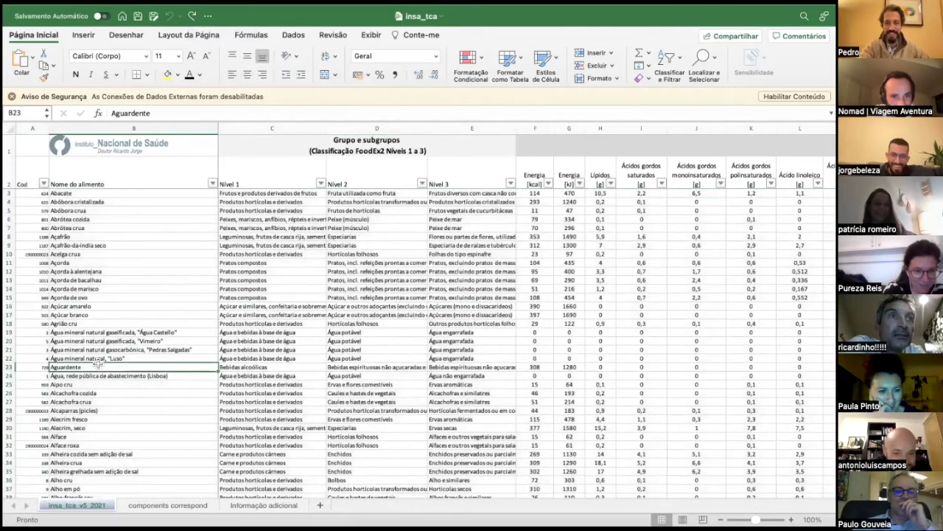
key(Right)
key(Right)
key(Right)
key(Right)
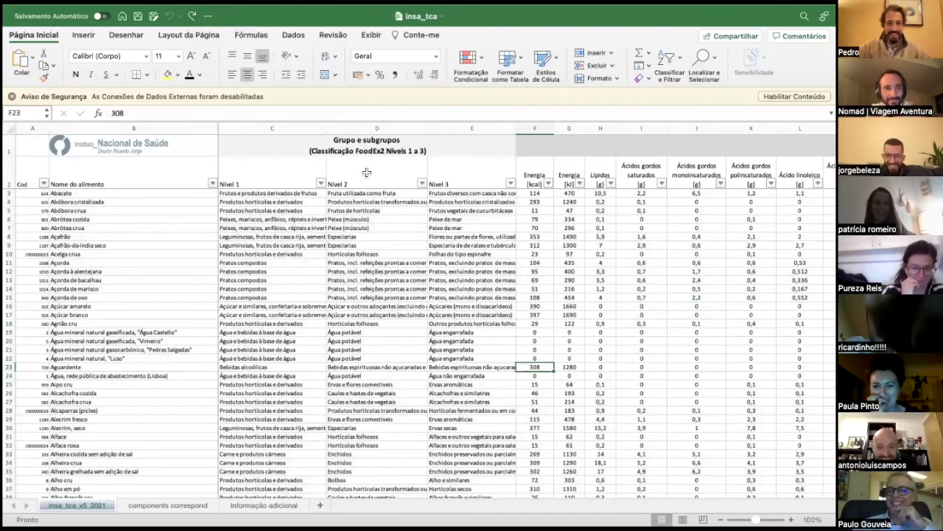
Sort the food table by Energia [kcal] from highest to lowest
click(548, 184)
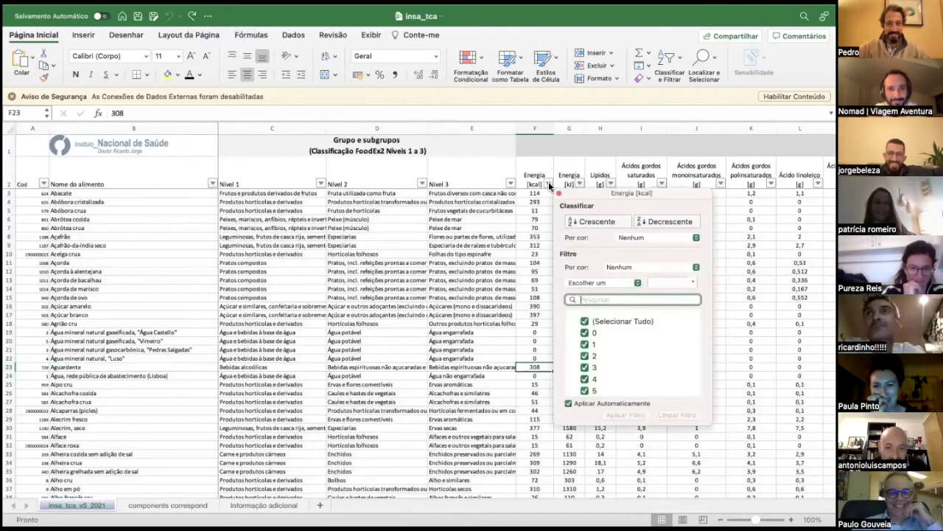
click(670, 222)
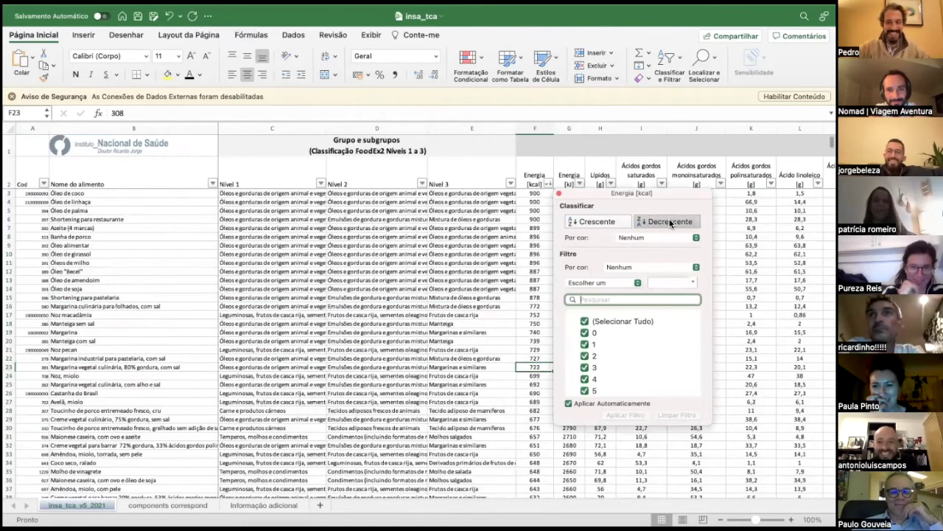
click(559, 197)
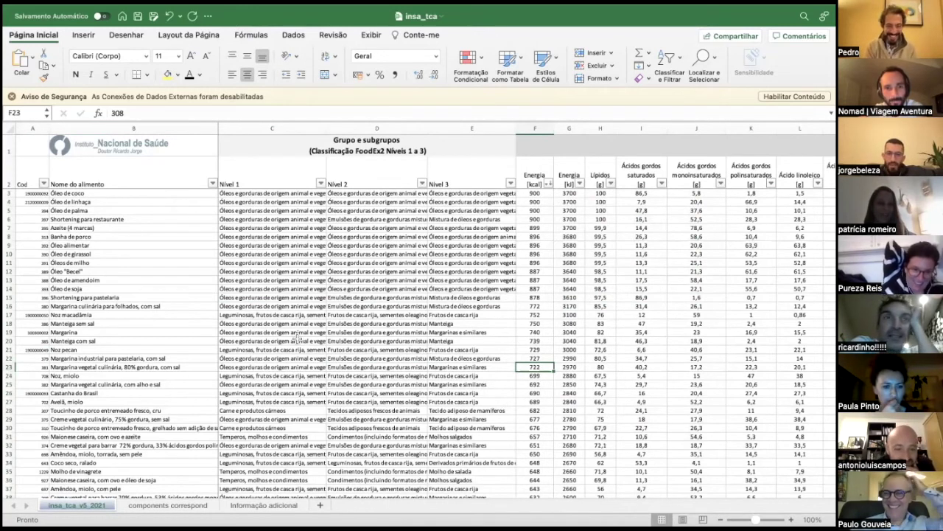
Compare the energy and Lípidos values of the most caloric foods, from Óleo de coco down to Óleo de amendoim
click(534, 194)
key(Right)
key(Right)
key(Left)
key(Left)
key(Right)
key(Right)
key(Down)
key(Down)
key(Down)
key(Down)
key(Down)
key(Down)
key(Down)
key(Down)
key(Down)
key(Down)
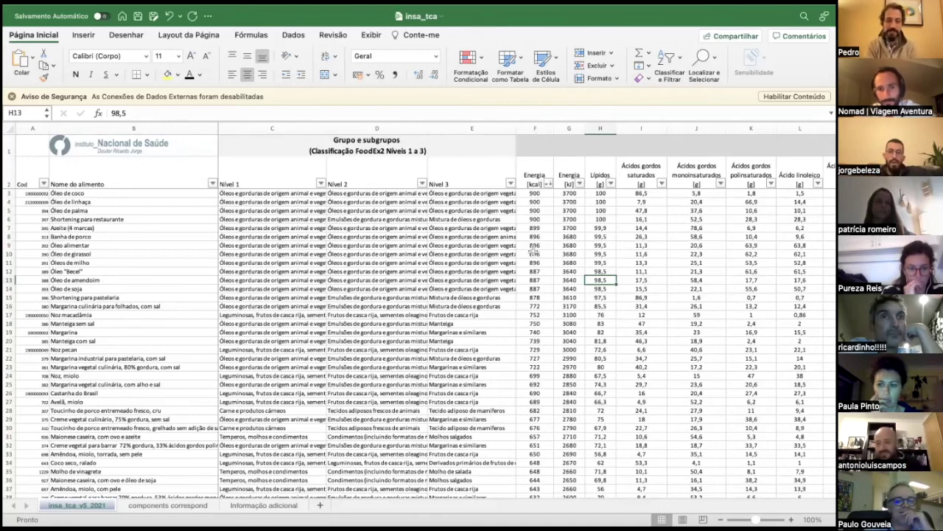
Browse the sorted foods for energy-dense options and check the Energia [kcal] value of Amendoim, miolo, torrado sem sal
click(535, 215)
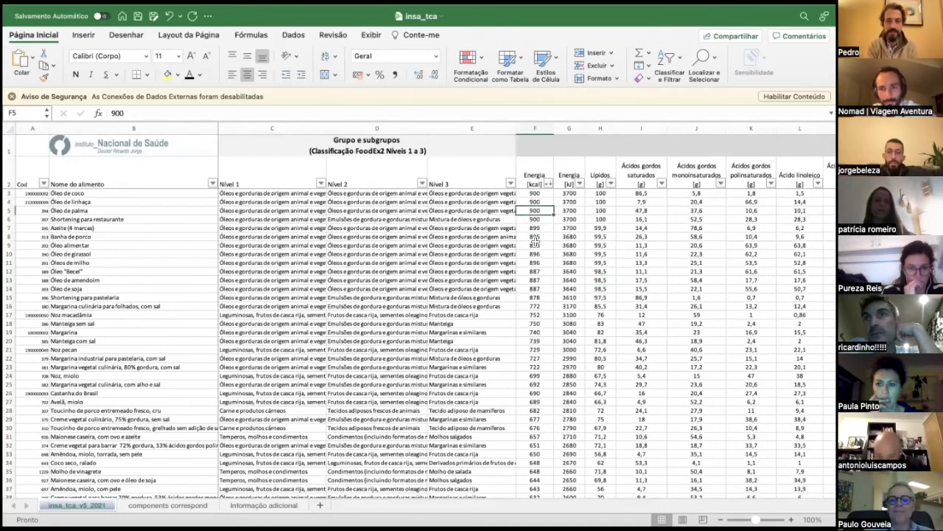
scroll(536, 242, down, 3)
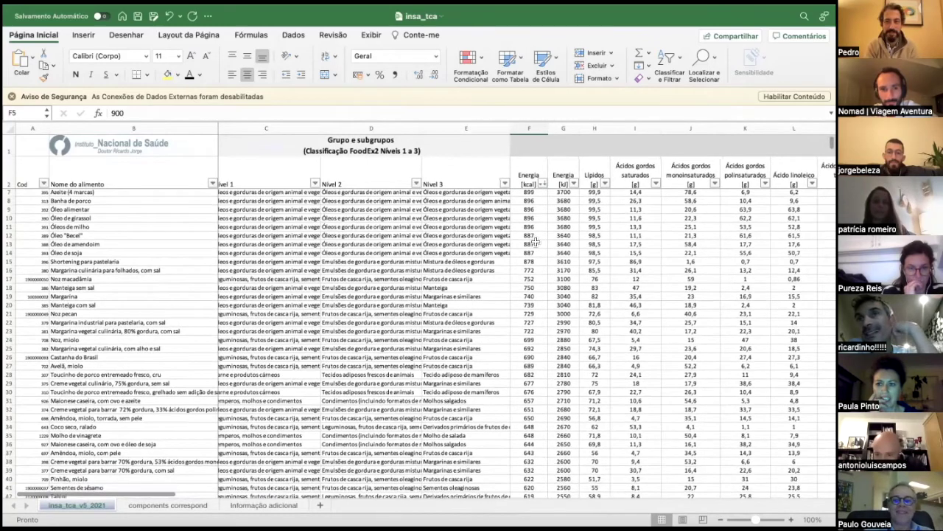
scroll(536, 243, up, 1)
scroll(536, 243, left, 1)
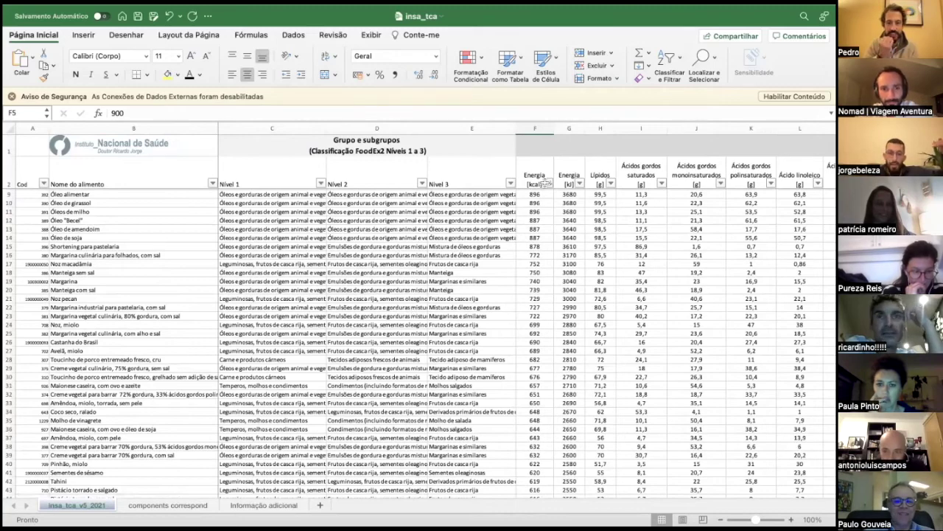
scroll(528, 302, down, 10)
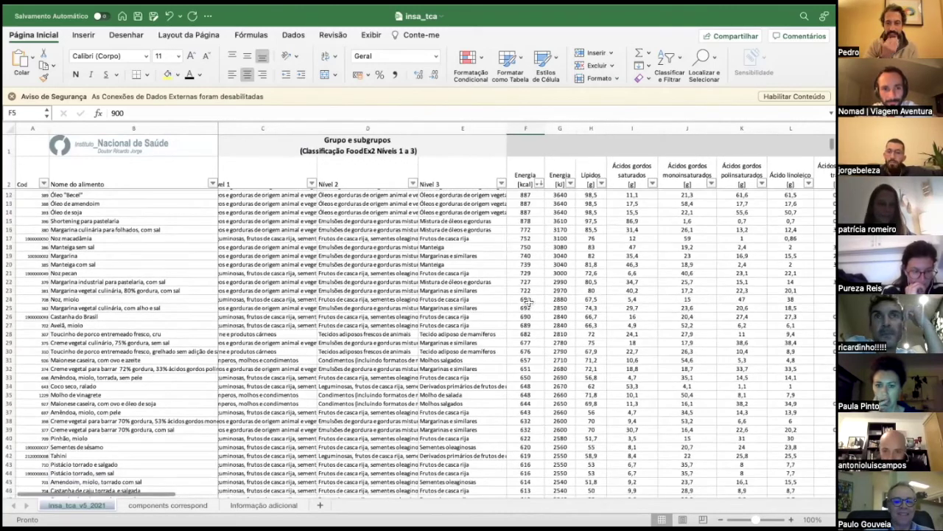
scroll(528, 301, down, 11)
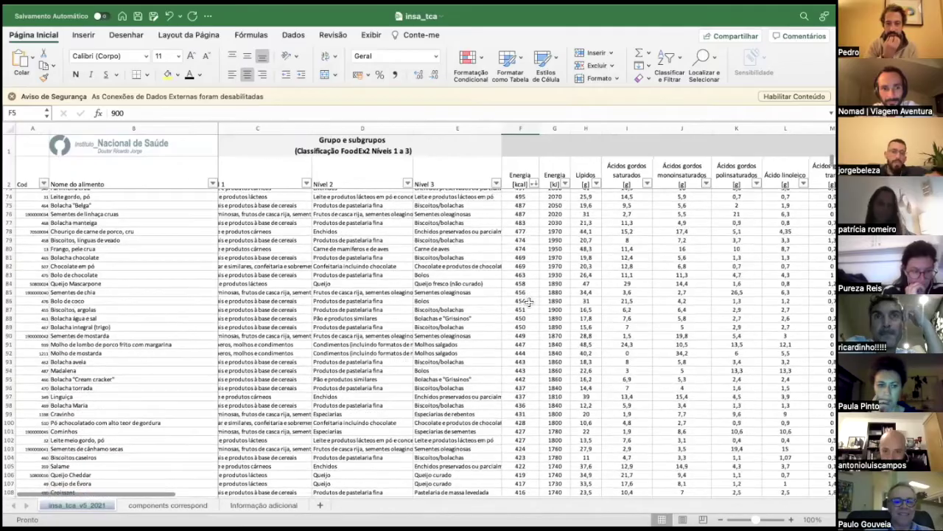
scroll(528, 301, up, 7)
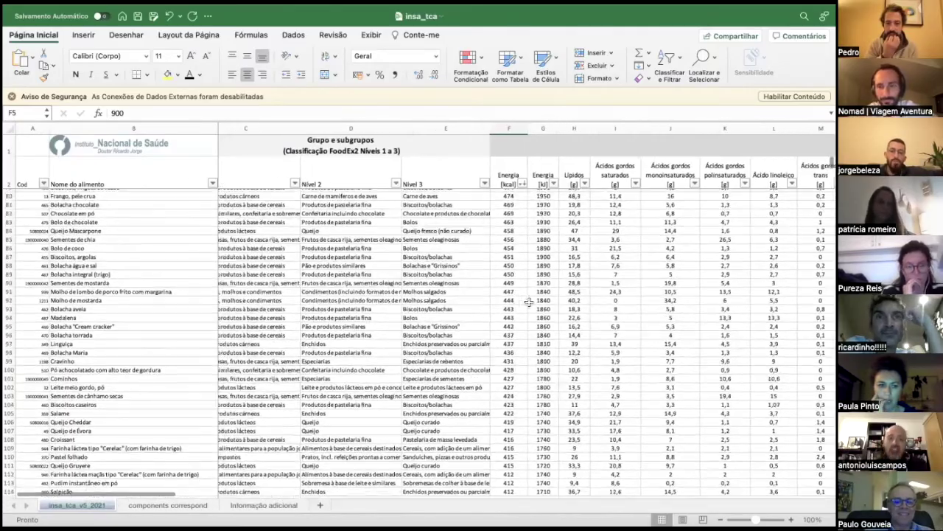
scroll(527, 301, up, 13)
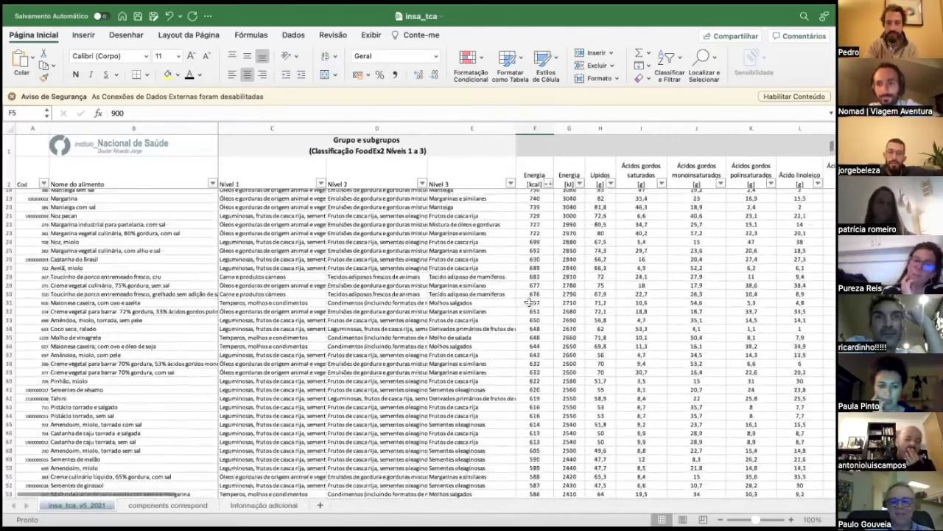
scroll(534, 325, down, 3)
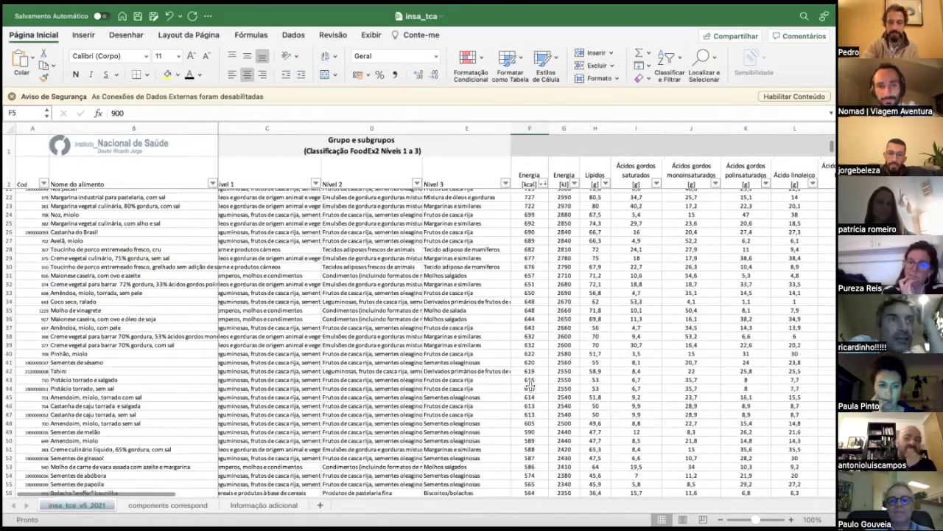
scroll(530, 385, down, 1)
click(534, 382)
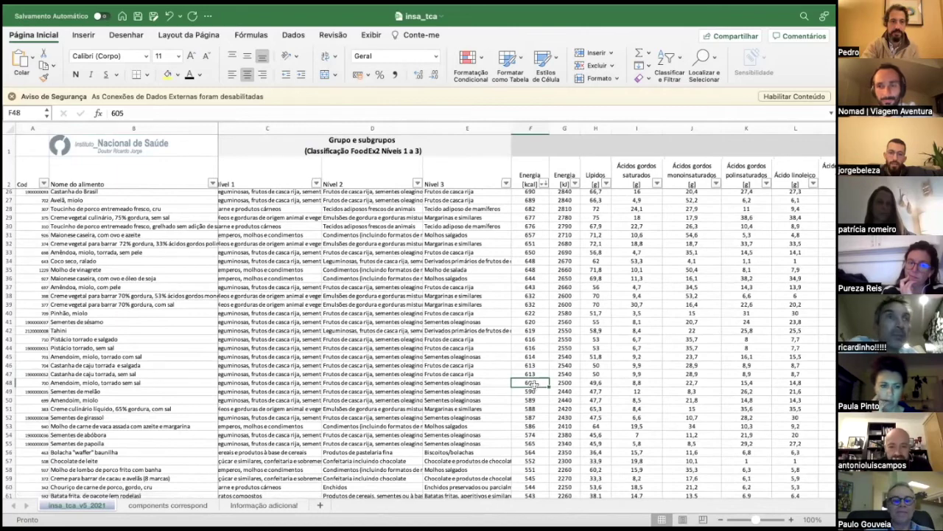
Look over the highest-energy foods once more and undo the food table's Energia [kcal] sort
scroll(533, 384, up, 5)
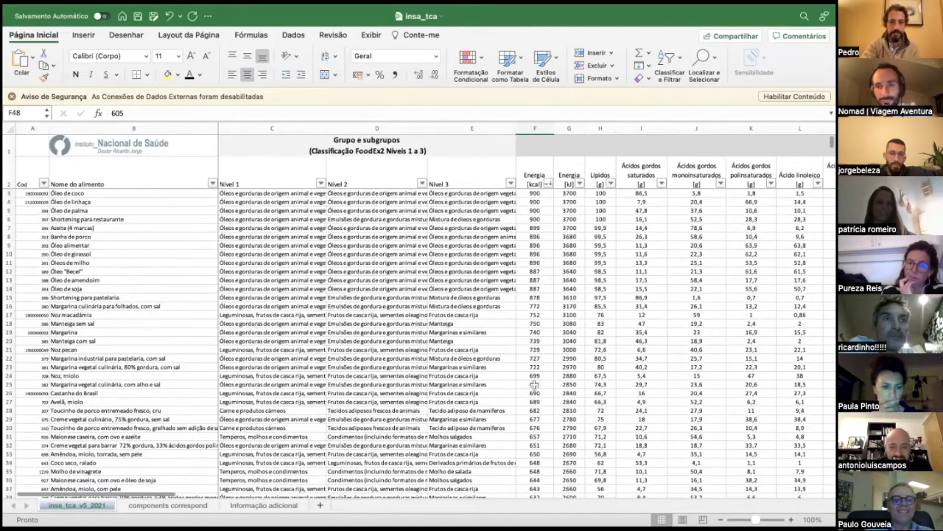
scroll(534, 384, up, 2)
scroll(533, 384, down, 5)
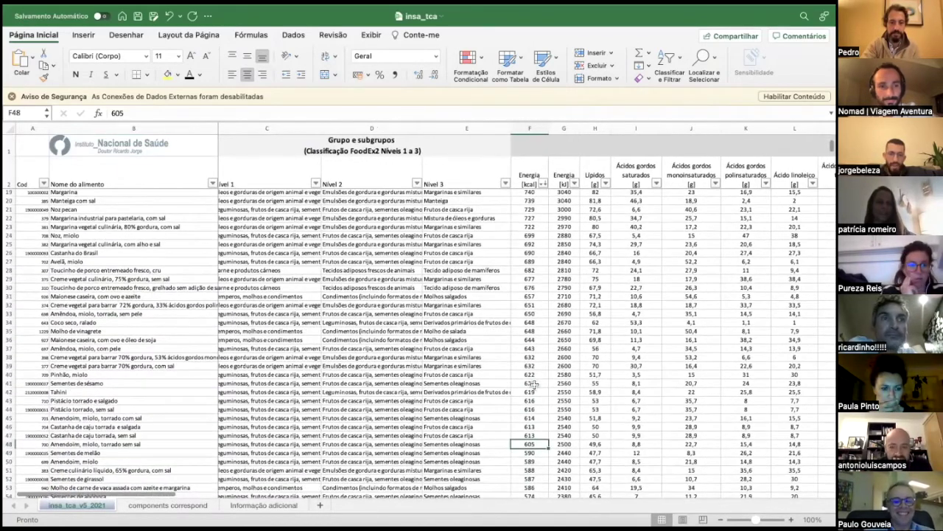
scroll(526, 339, up, 1)
scroll(525, 338, up, 5)
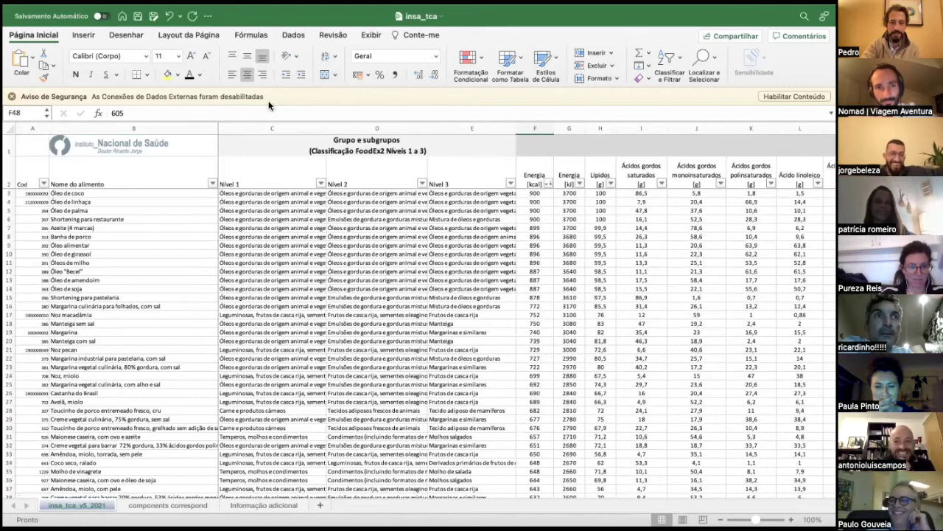
click(172, 20)
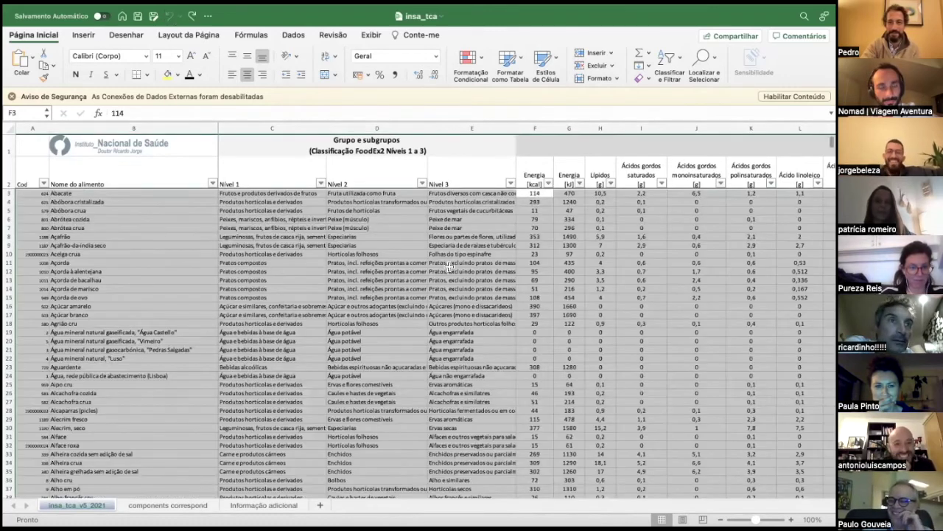
click(552, 255)
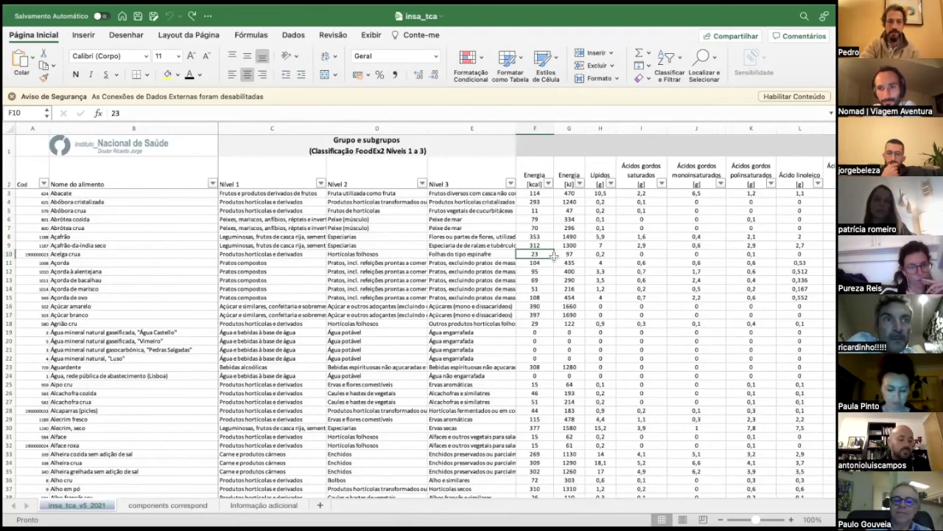
Switch to the meal plan in Google Sheets and go through the Dia 1 meals from Pequeno almoço to Ceia
key(ctrl+Right)
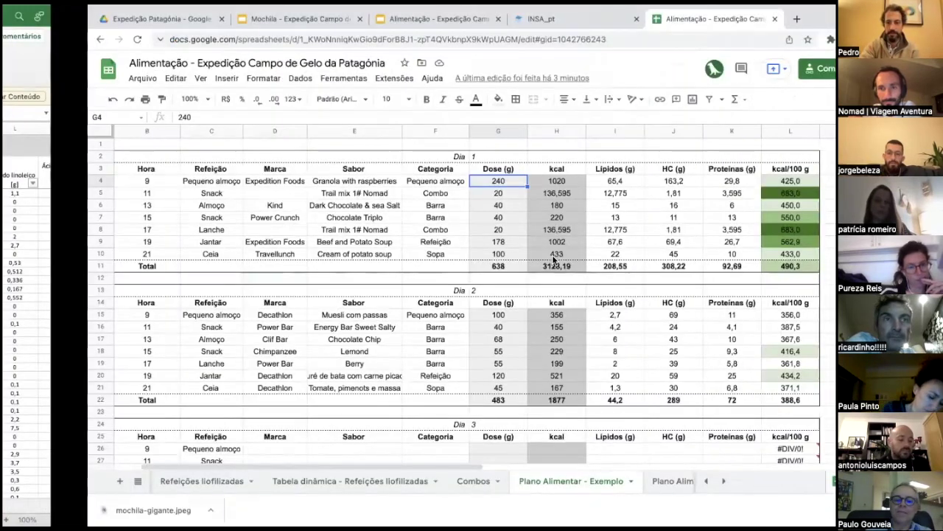
scroll(532, 285, down, 1)
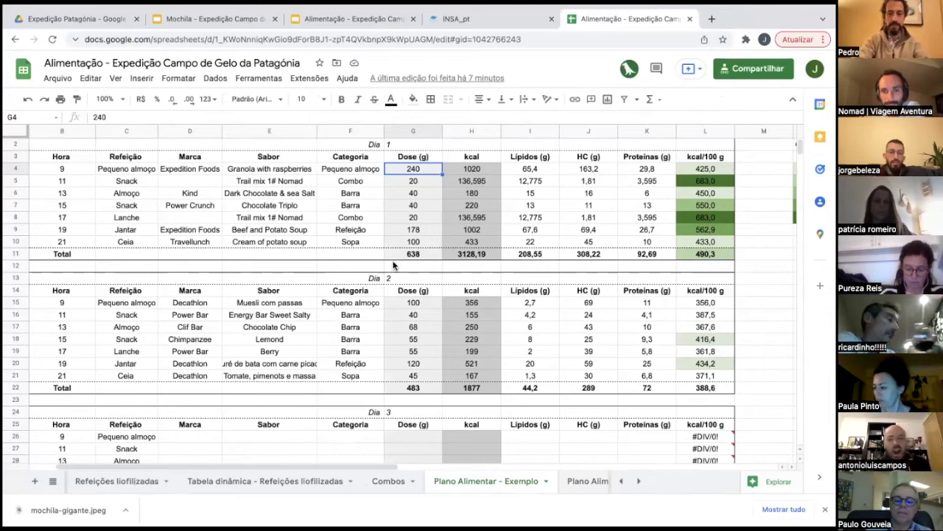
click(151, 169)
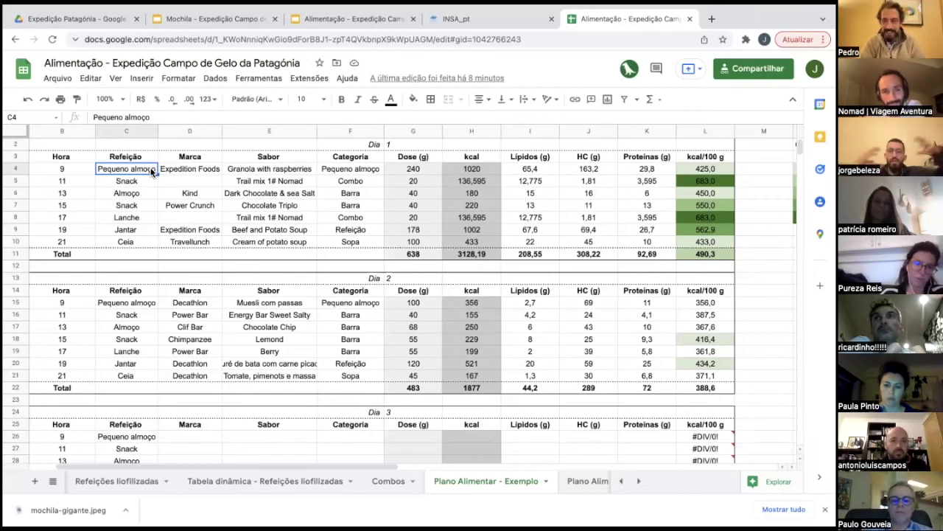
key(Down)
key(Down)
key(Down)
key(Down)
key(Down)
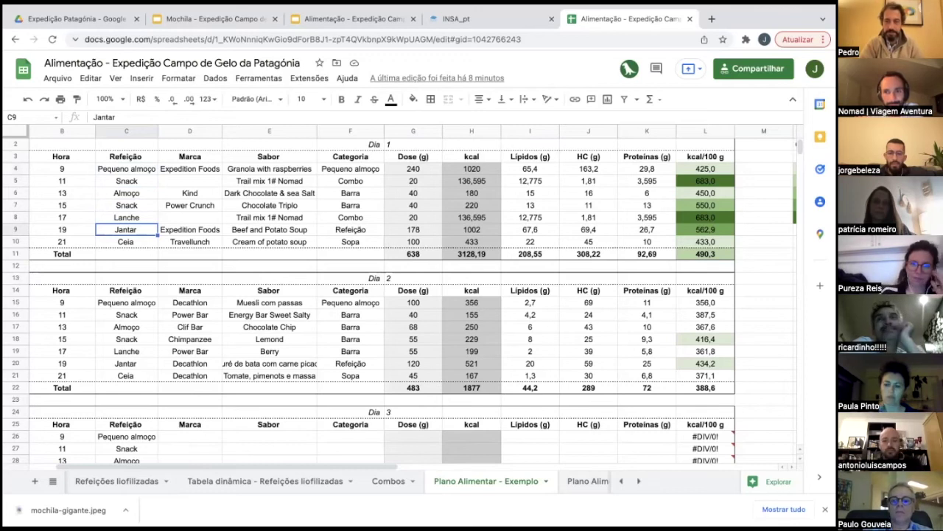
key(Down)
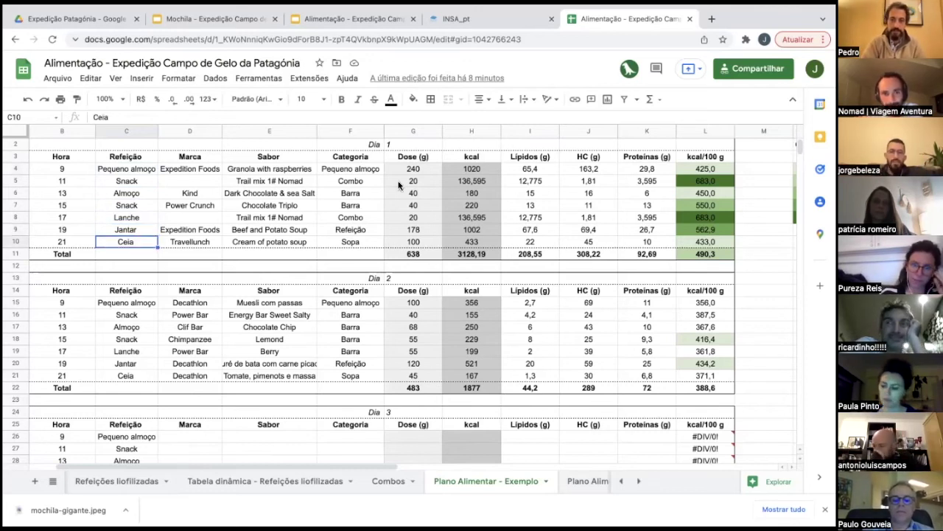
Review the kcal value of each Dia 1 meal, from Pequeno almoço down to Ceia and back
click(469, 170)
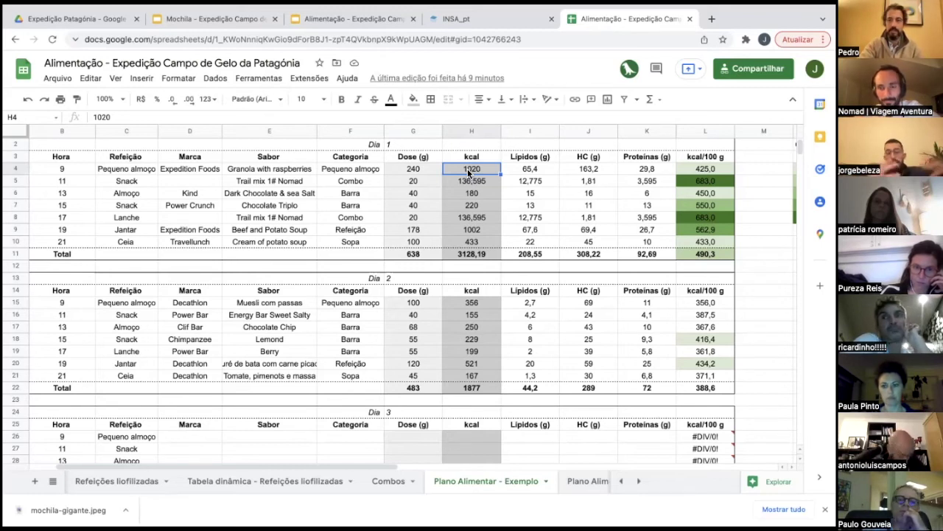
key(Down)
key(Down)
key(Down)
key(Down)
key(Down)
key(Down)
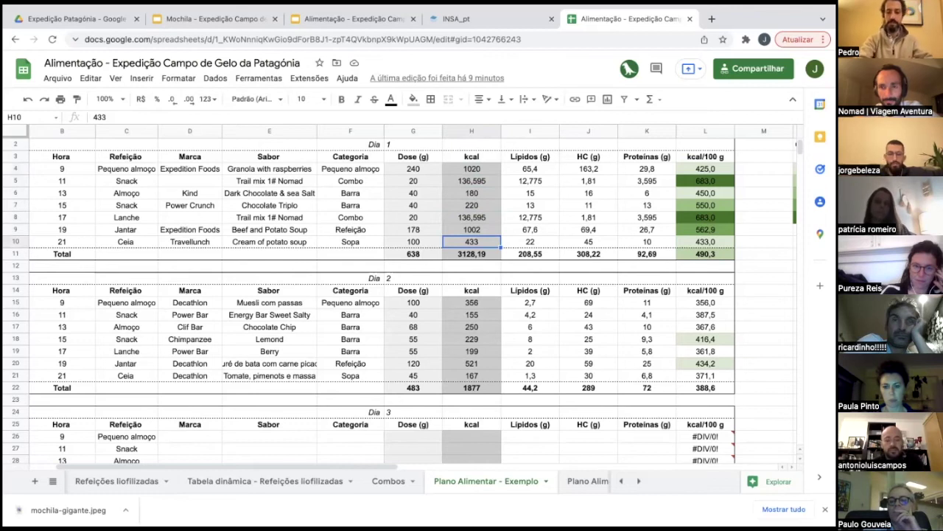
key(Up)
key(Up)
key(Up)
key(Up)
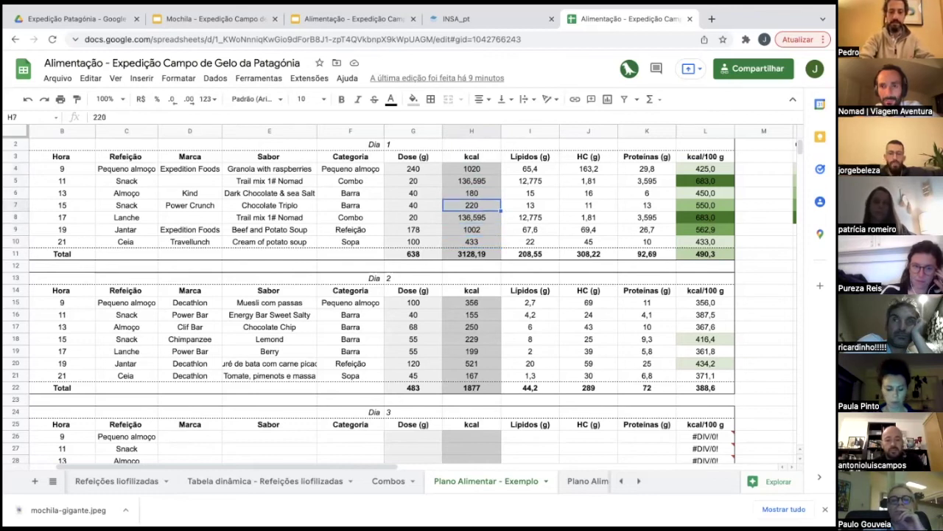
key(Up)
key(Up)
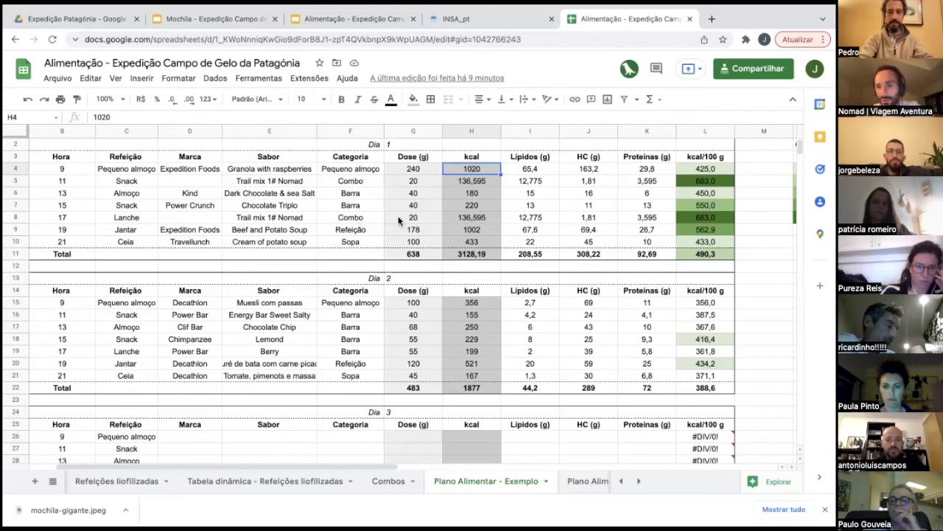
Switch to the Alimentação presentation in Google Slides and show the Refeições Liofilizadas Loja de especialidade slide full screen
click(359, 22)
click(316, 192)
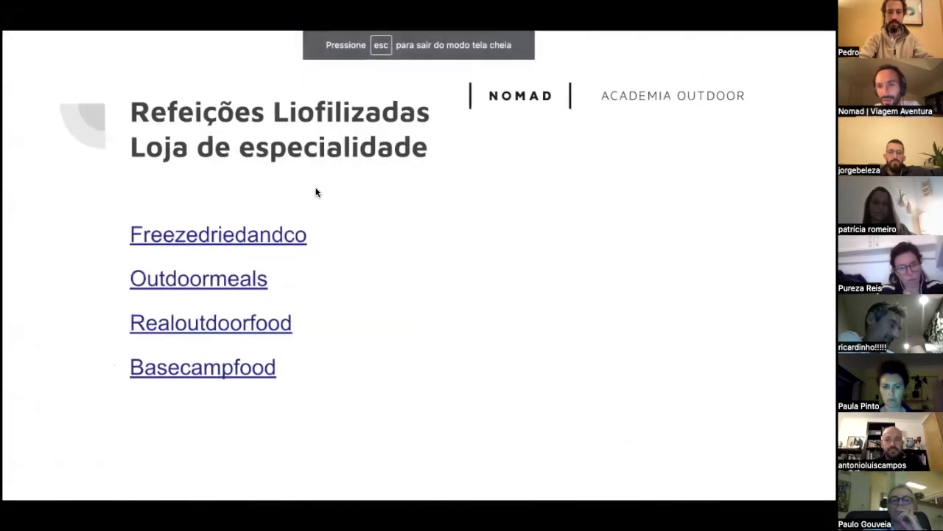